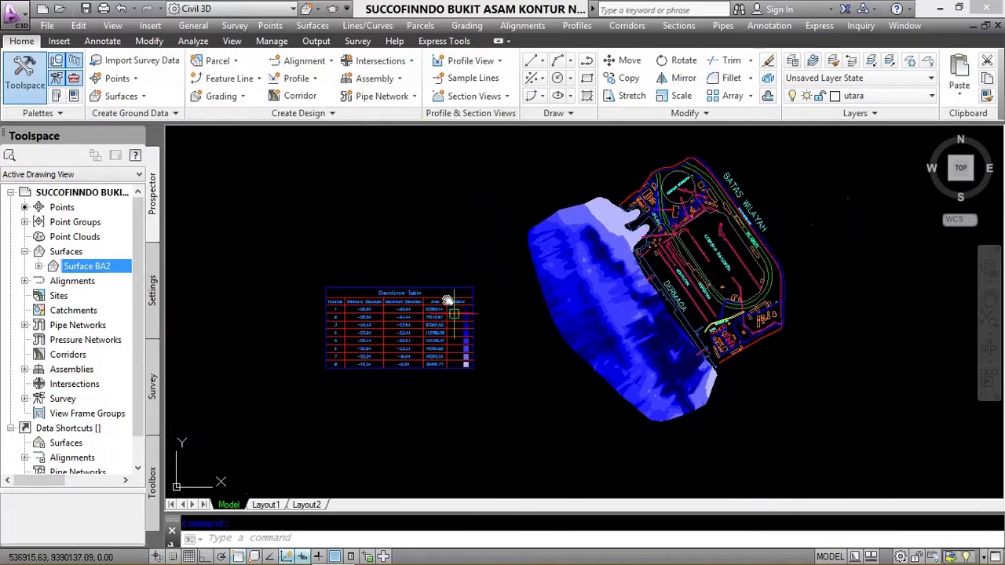
- Examine the blue elevation banding across Surface BA2, from the full site down to its southern part along the wharf
scroll(581, 346, "up", 2)
mouse_move(581, 346)
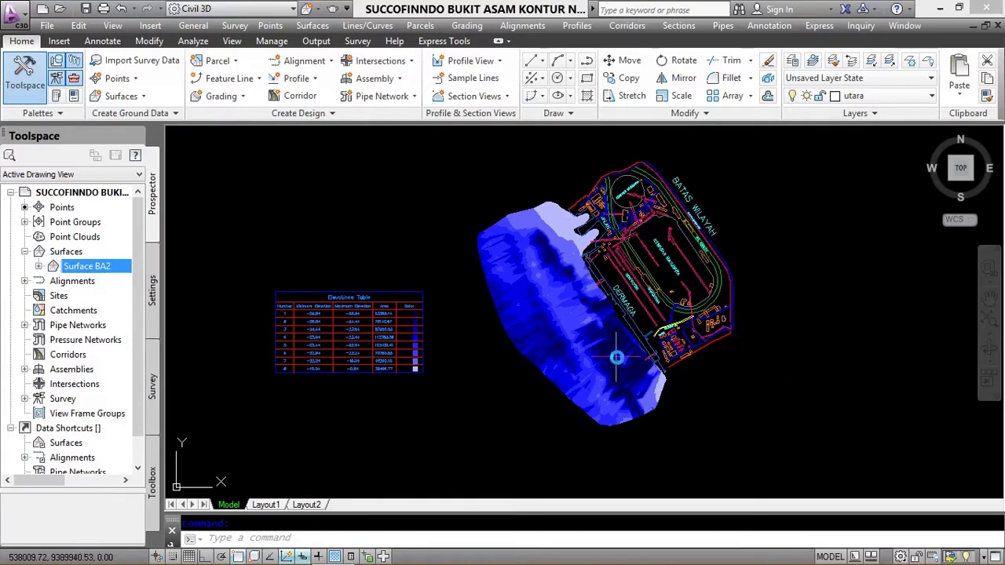
scroll(567, 340, "up", 5)
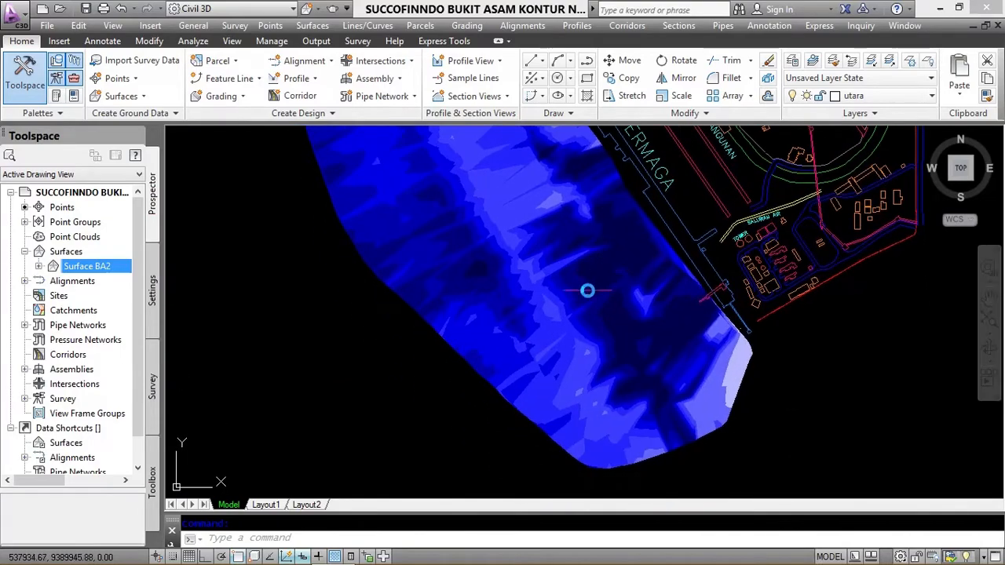
scroll(610, 271, "up", 3)
scroll(615, 294, "down", 2)
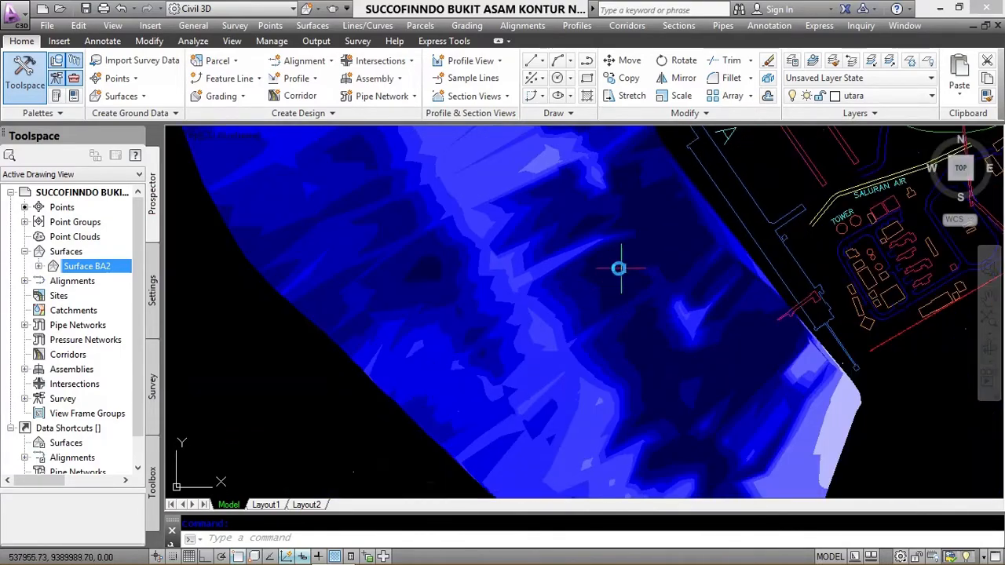
scroll(620, 265, "down", 3)
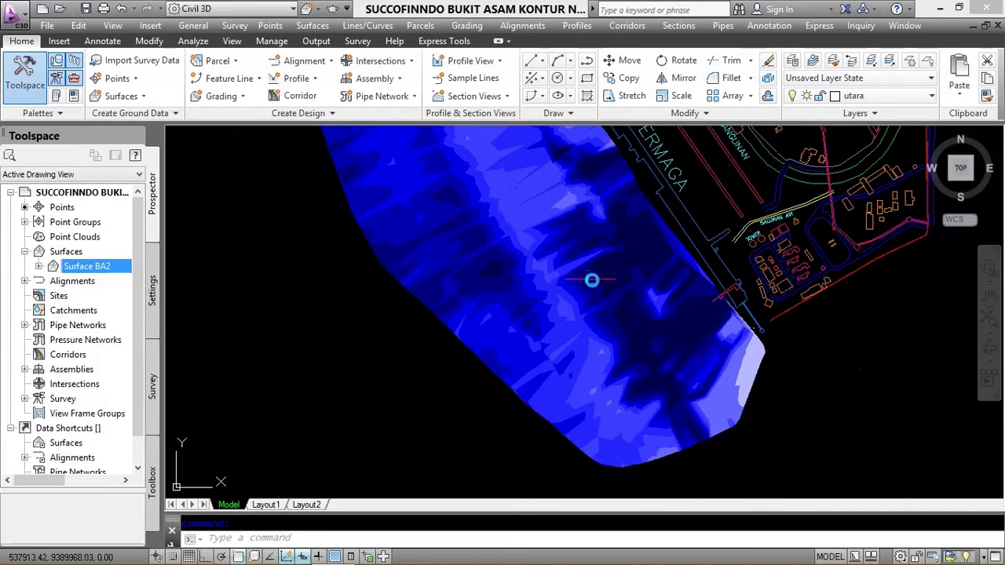
scroll(621, 271, "down", 2)
scroll(632, 265, "down", 4)
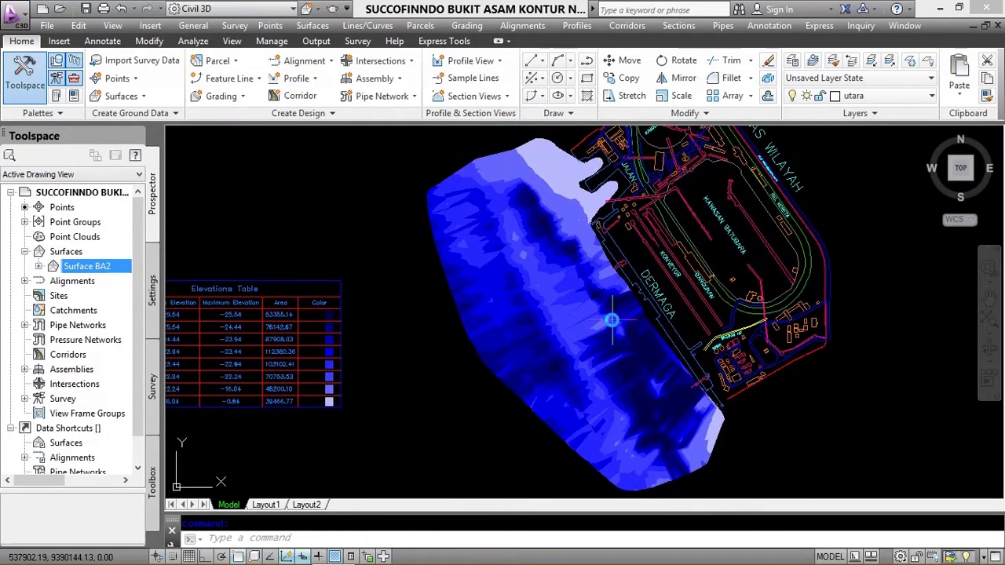
mouse_move(611, 320)
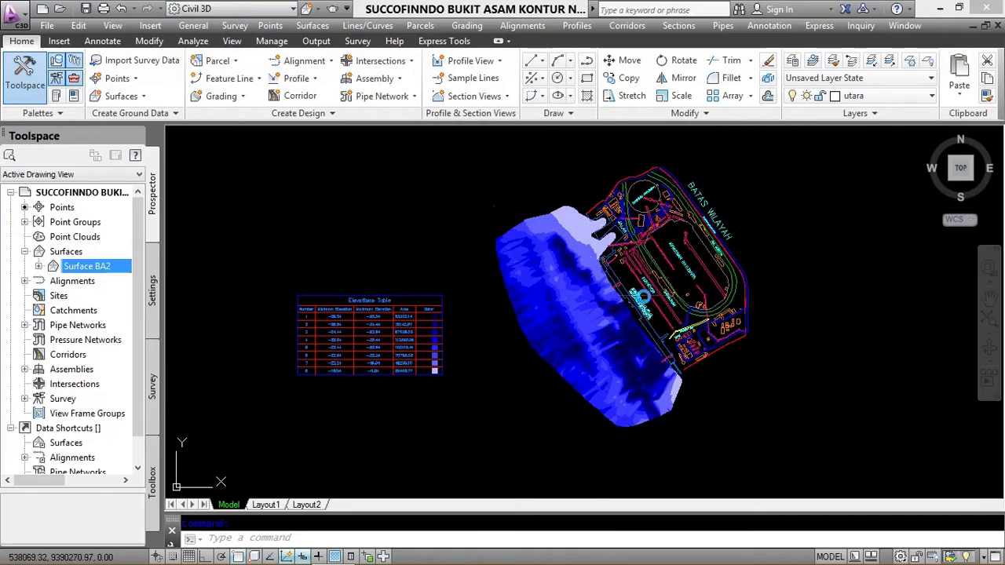
scroll(625, 292, "up", 2)
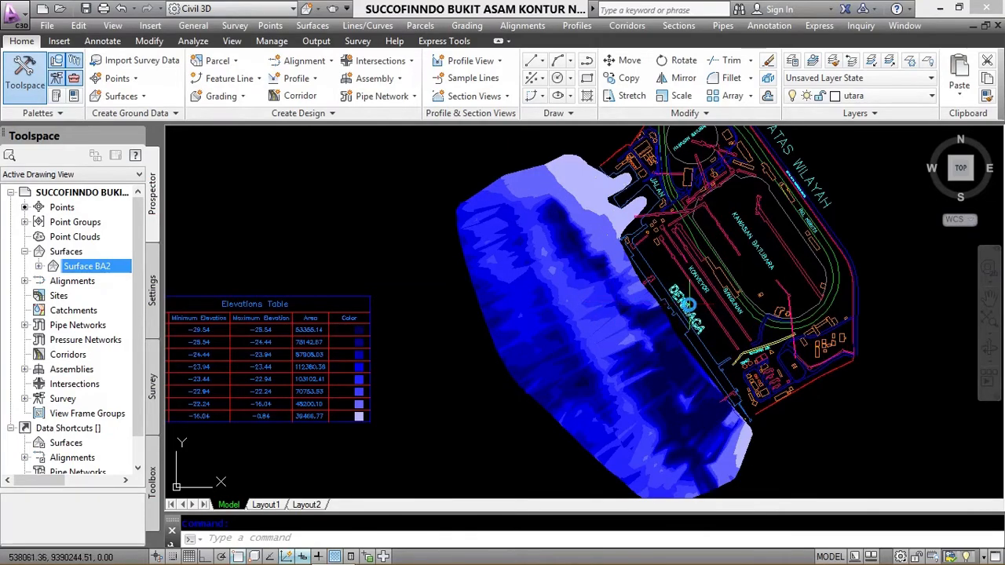
scroll(687, 307, "up", 3)
scroll(762, 238, "down", 3)
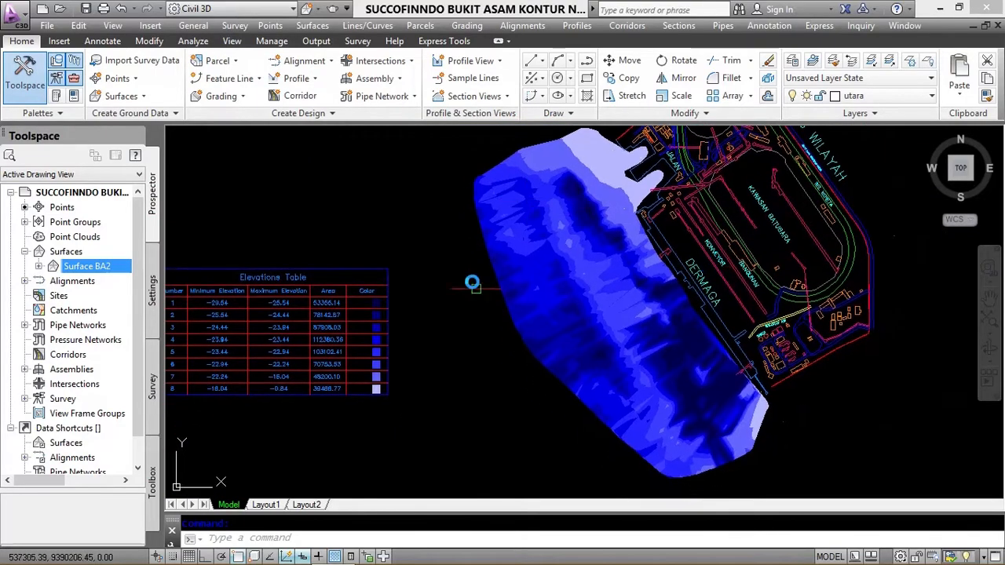
- Read the Elevations Table beside the surface, checking each range's minimum and maximum elevation, area and color
middle_click_drag(489, 332, 621, 319)
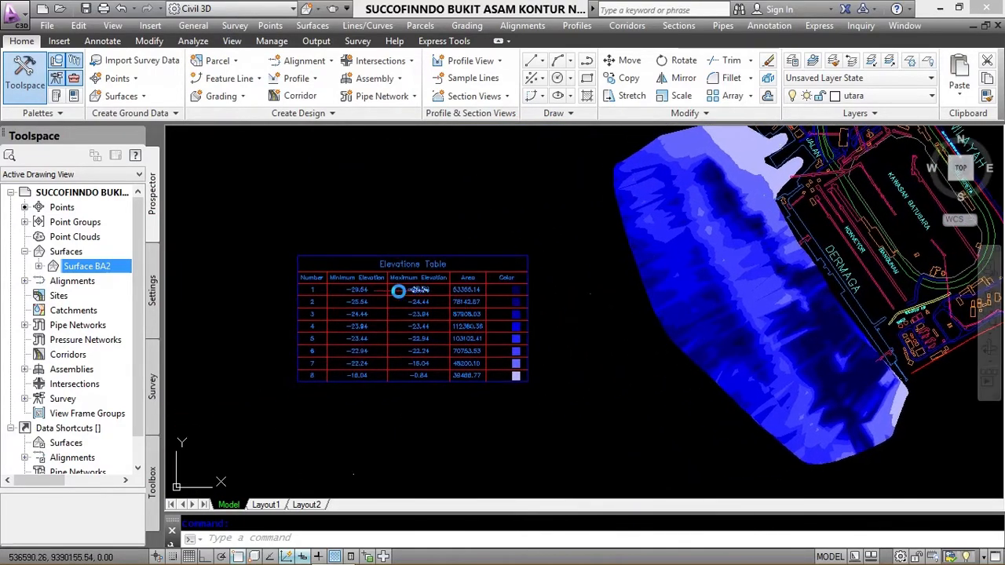
scroll(377, 292, "up", 2)
middle_click_drag(365, 294, 427, 294)
scroll(483, 325, "up", 2)
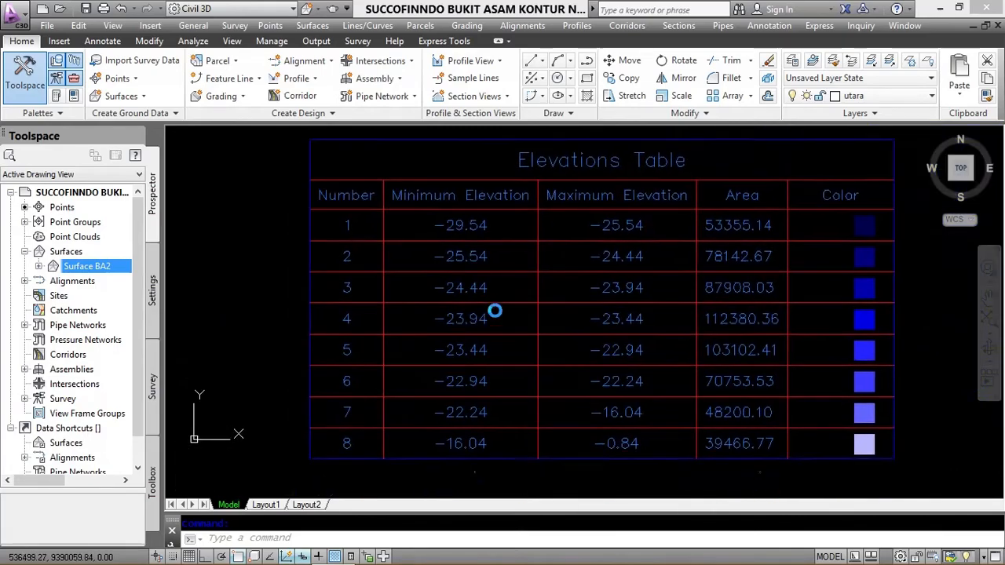
scroll(494, 311, "down", 2)
mouse_move(487, 257)
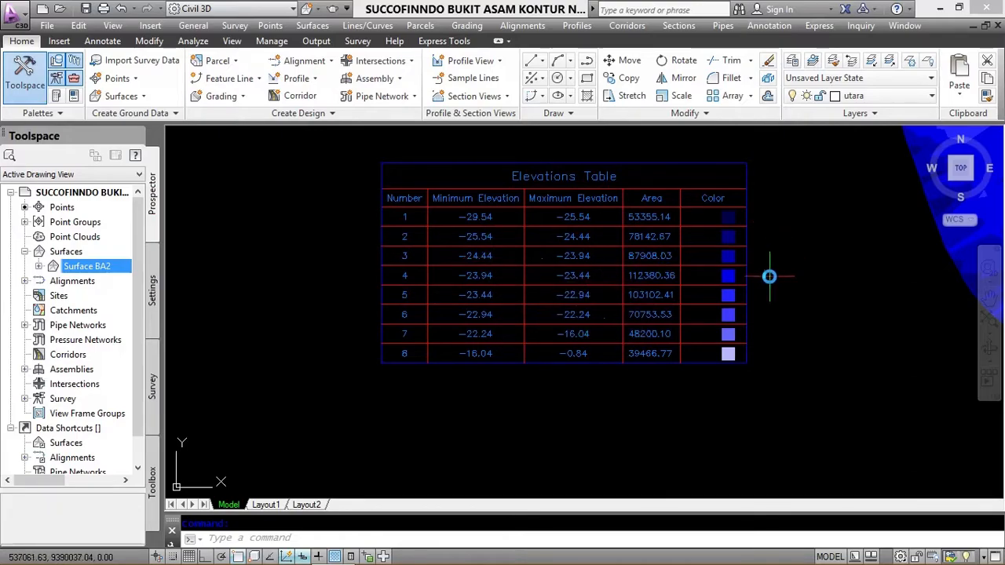
middle_click_drag(769, 277, 585, 285)
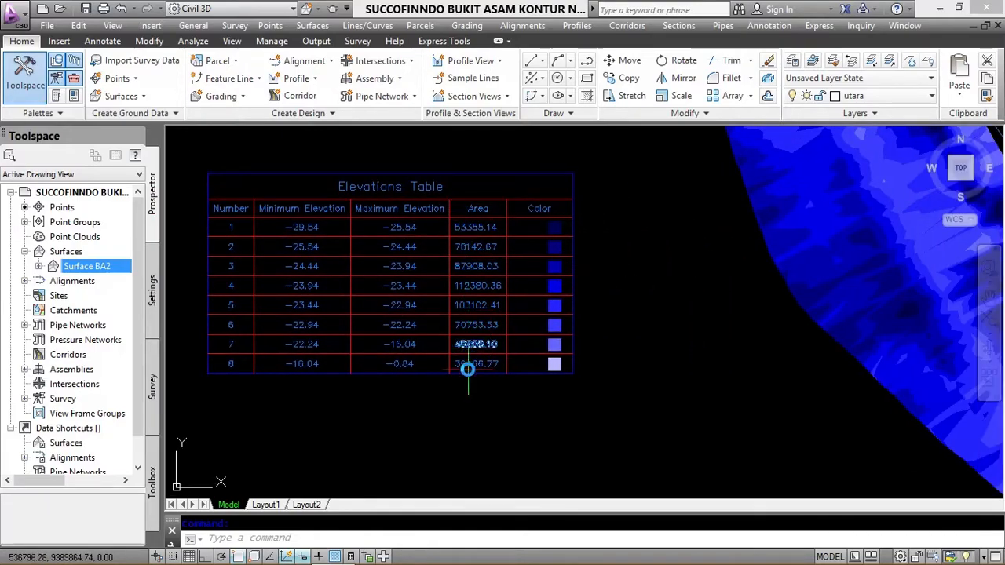
scroll(597, 325, "down", 2)
scroll(716, 337, "down", 2)
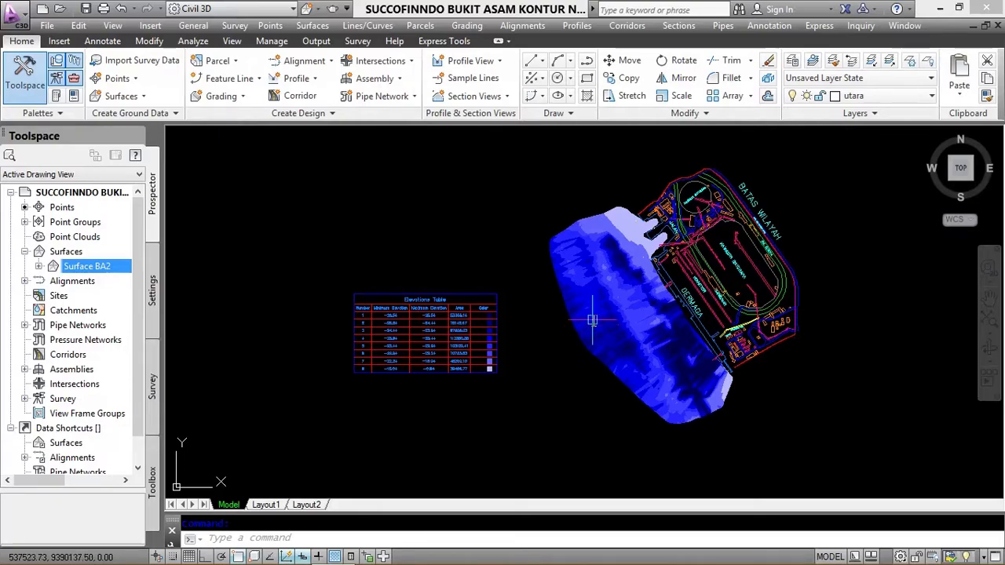
- Erase the existing Elevations Table from the drawing
mouse_move(592, 320)
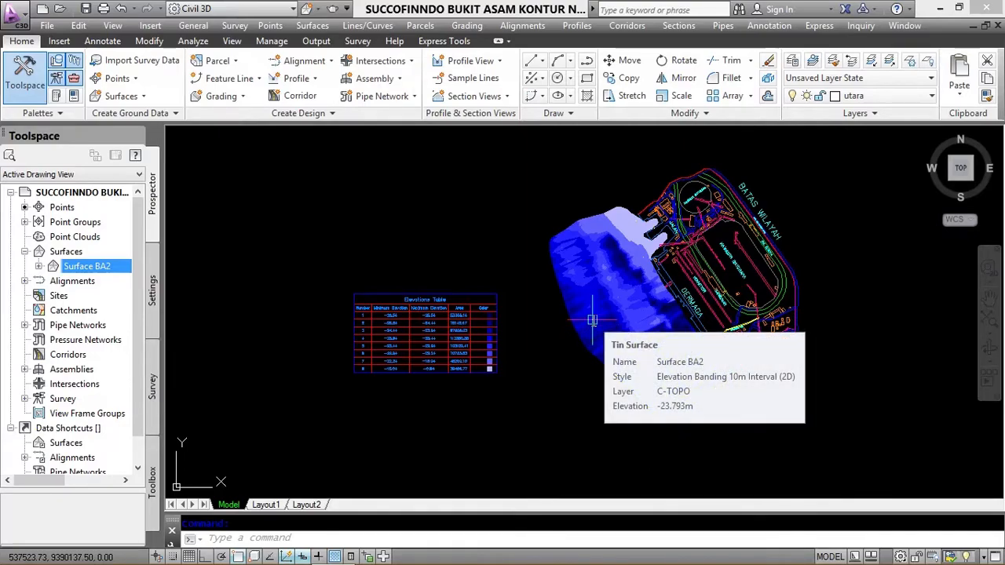
left_click(653, 329)
key("Delete")
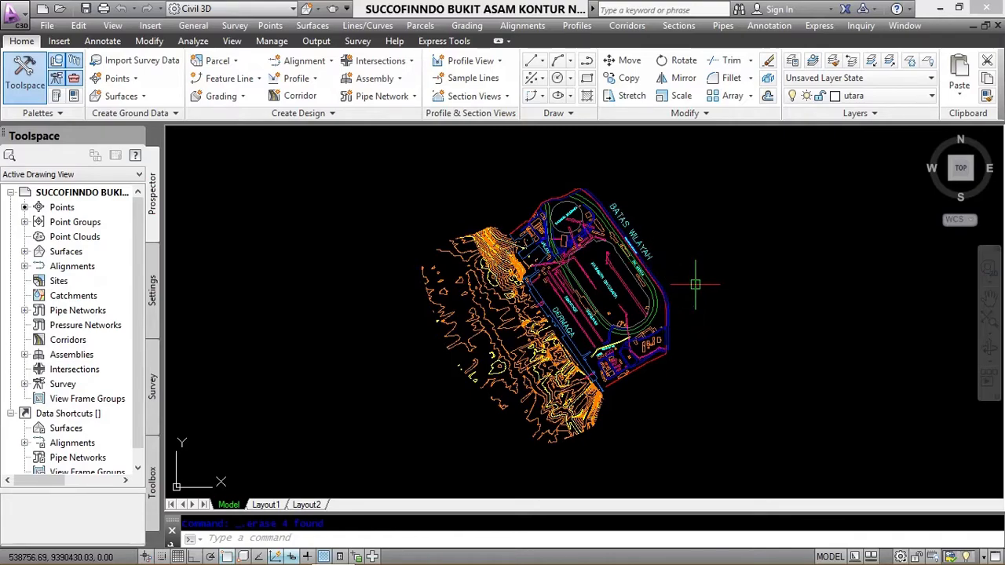
- Open the surface properties of Surface BA2 at its analysis settings
mouse_move(537, 346)
middle_mouse_down()
mouse_move(679, 263)
mouse_move(627, 286)
middle_mouse_up()
scroll(691, 289, "up", 4)
scroll(677, 274, "down", 2)
scroll(597, 277, "down", 2)
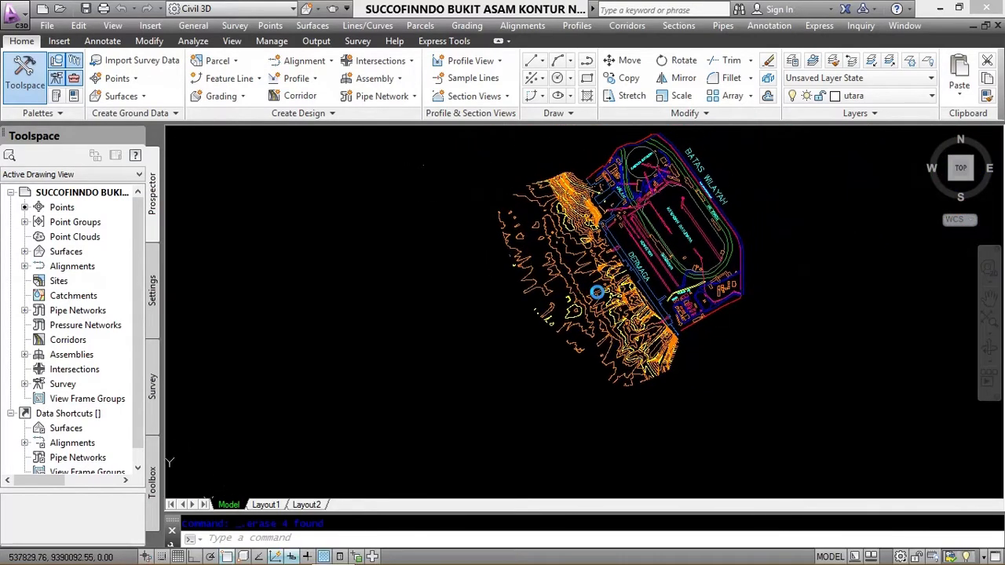
mouse_move(584, 286)
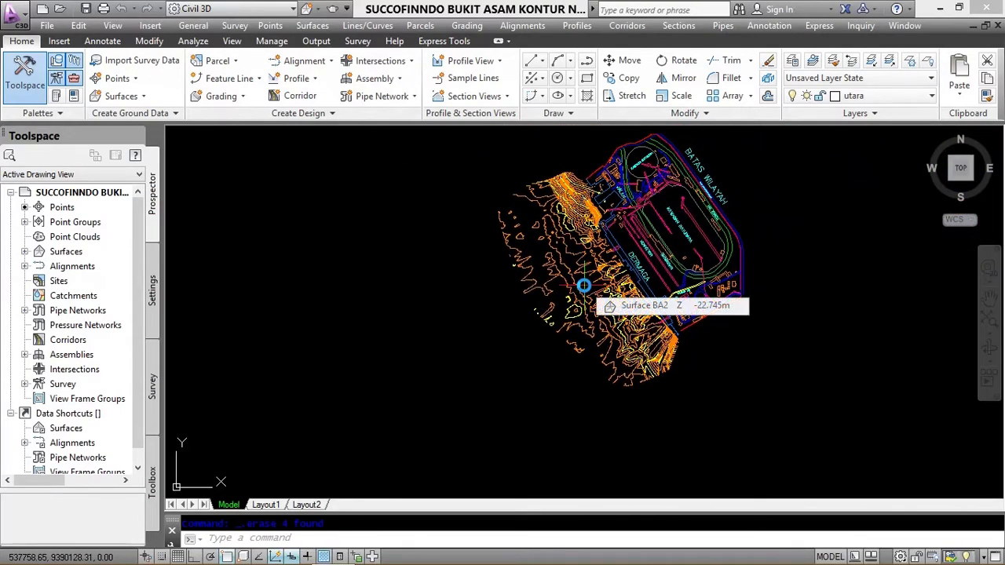
middle_click_drag(601, 264, 577, 289)
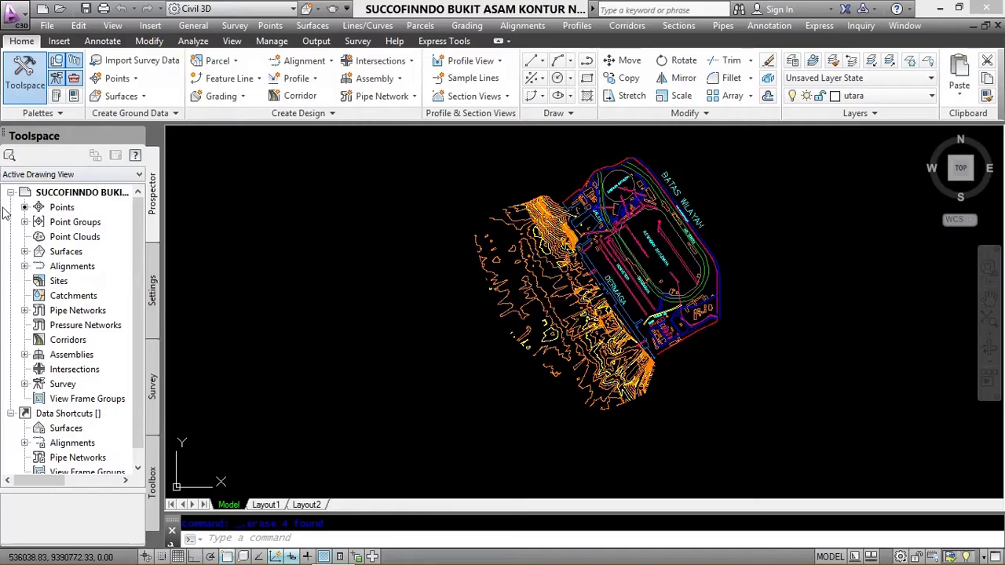
left_click(25, 252)
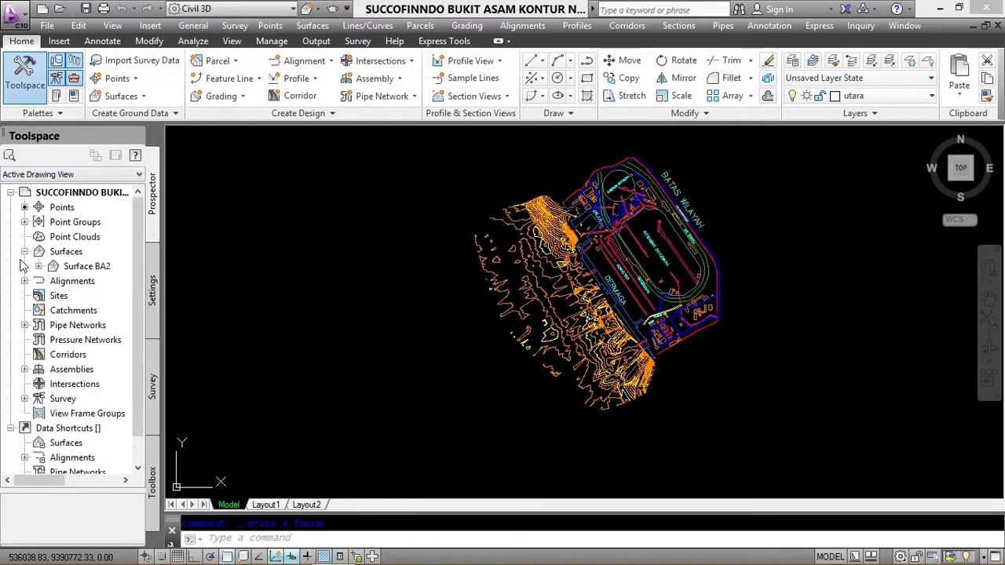
left_click(82, 268)
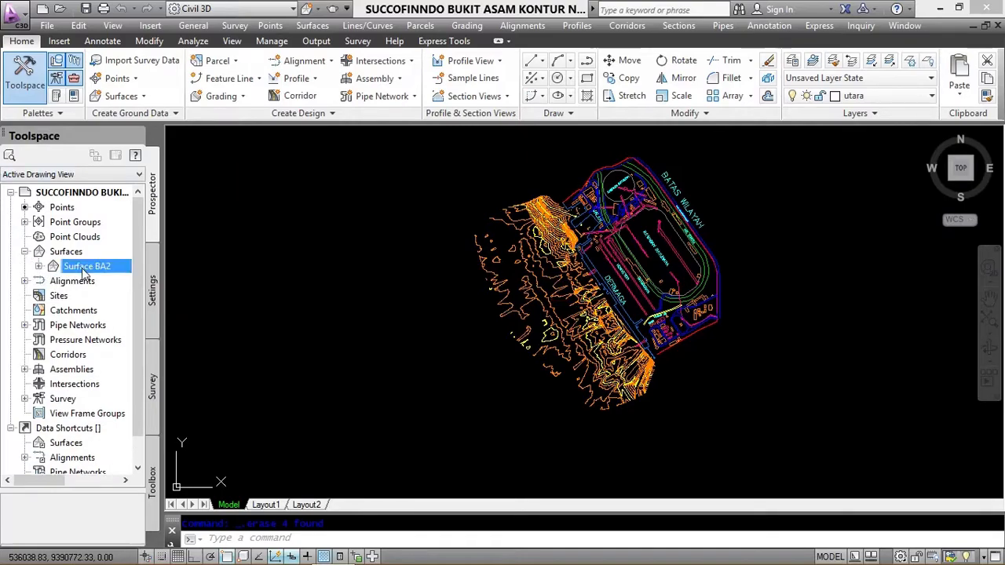
right_click(100, 261)
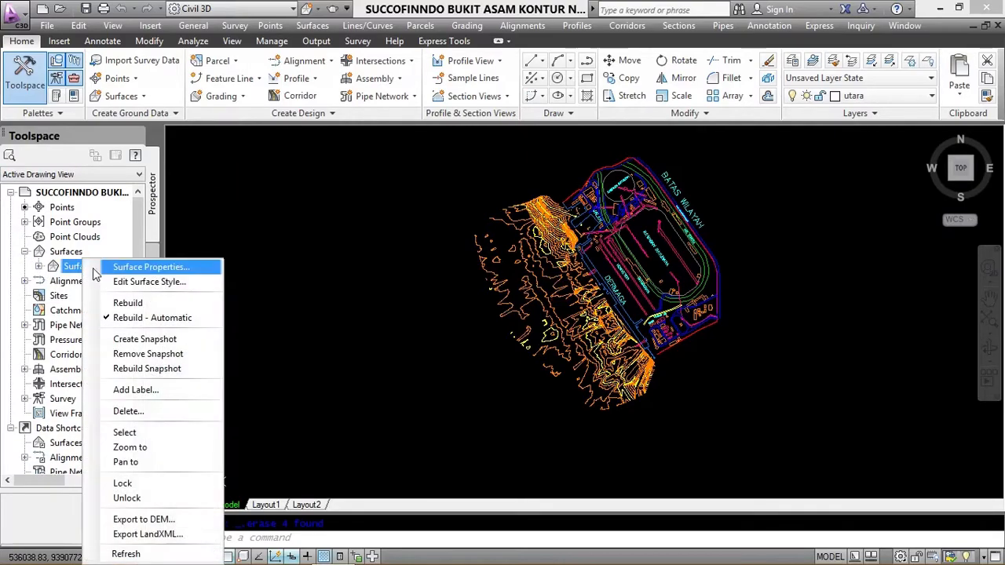
left_click(172, 268)
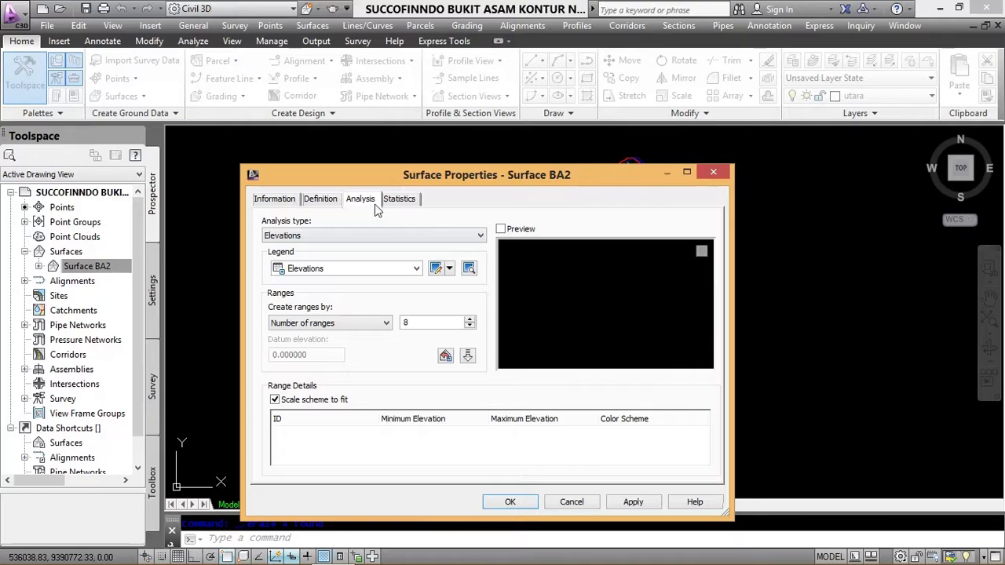
- Run an Elevations analysis with 8 ranges created by number of ranges, and enlarge the dialog to show all range details
left_click(318, 236)
left_click(295, 268)
left_click(329, 323)
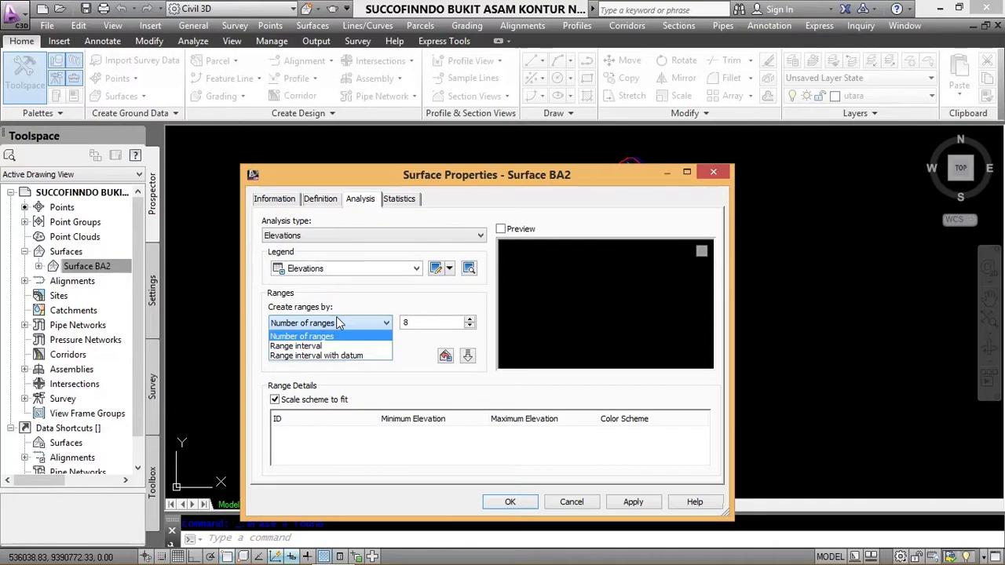
left_click(340, 324)
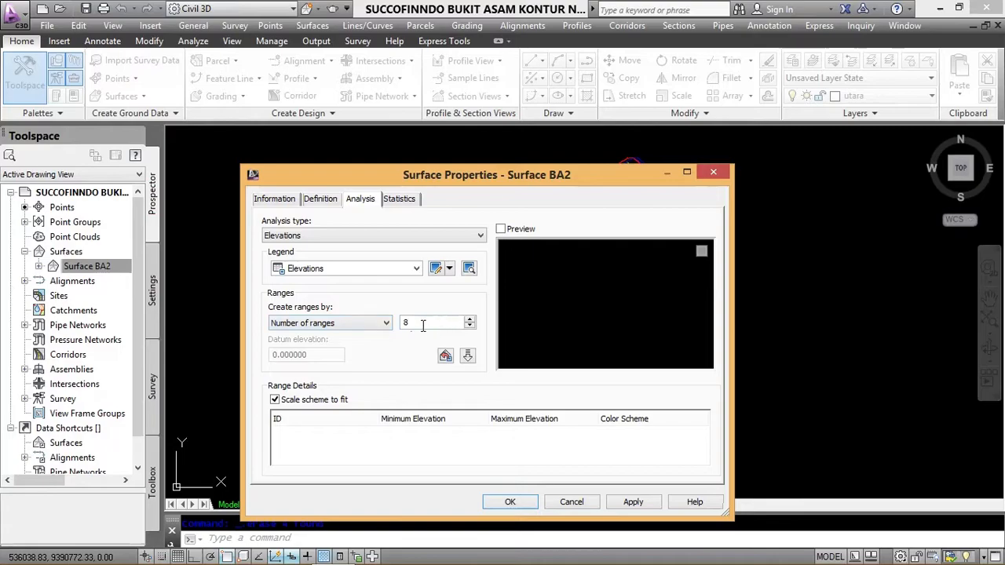
left_click(468, 358)
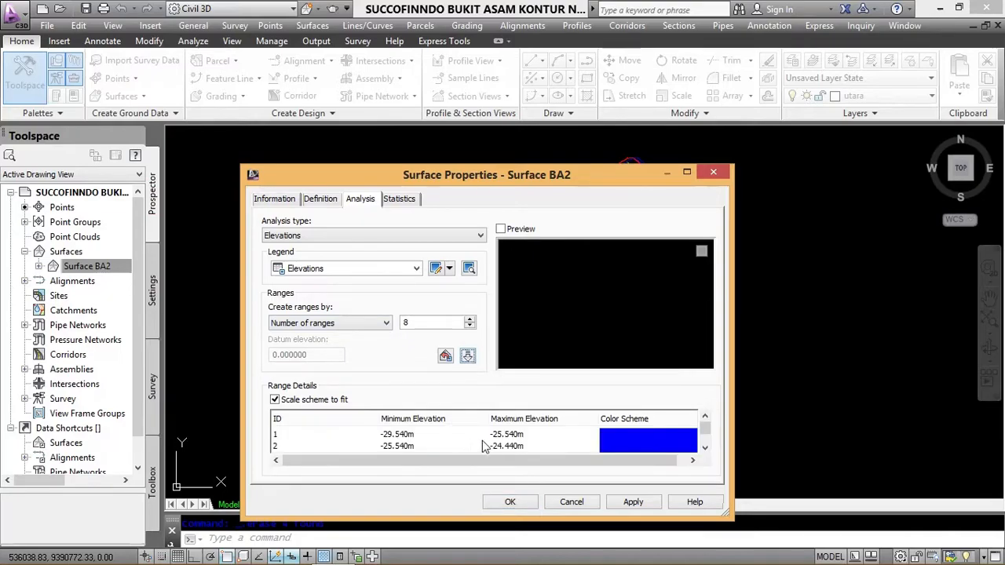
left_click_drag(705, 429, 708, 443)
left_click(687, 172)
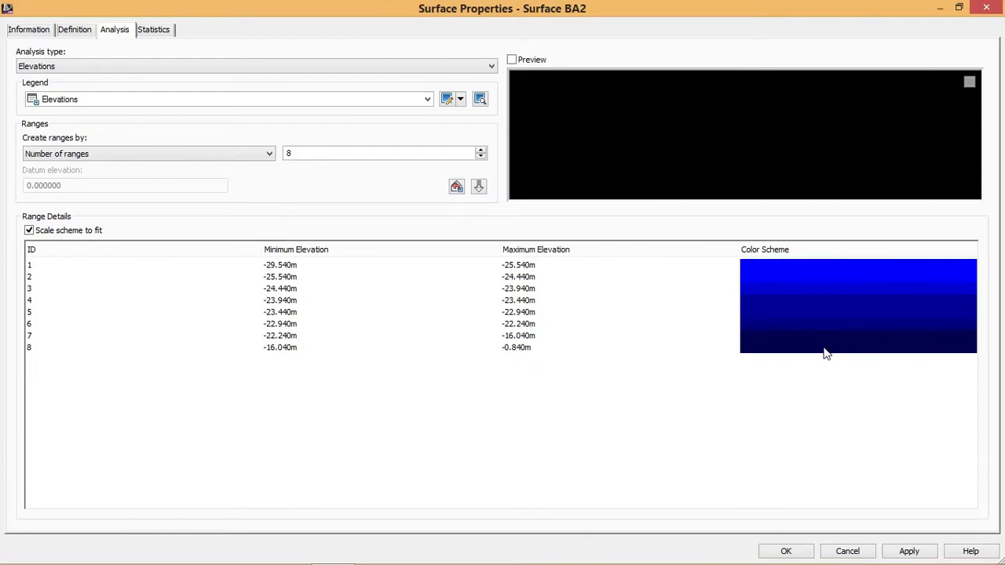
double_click(788, 355)
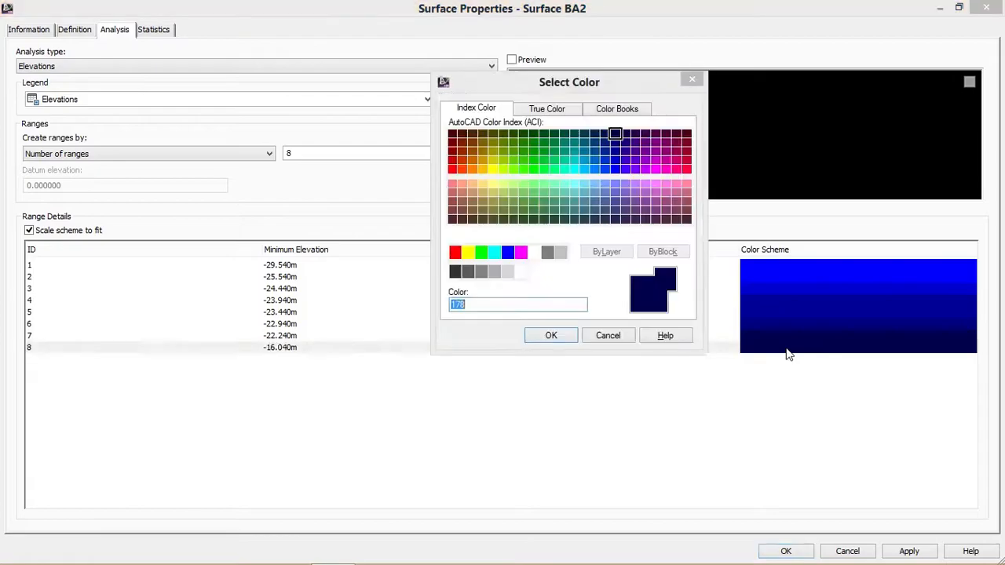
left_click(550, 110)
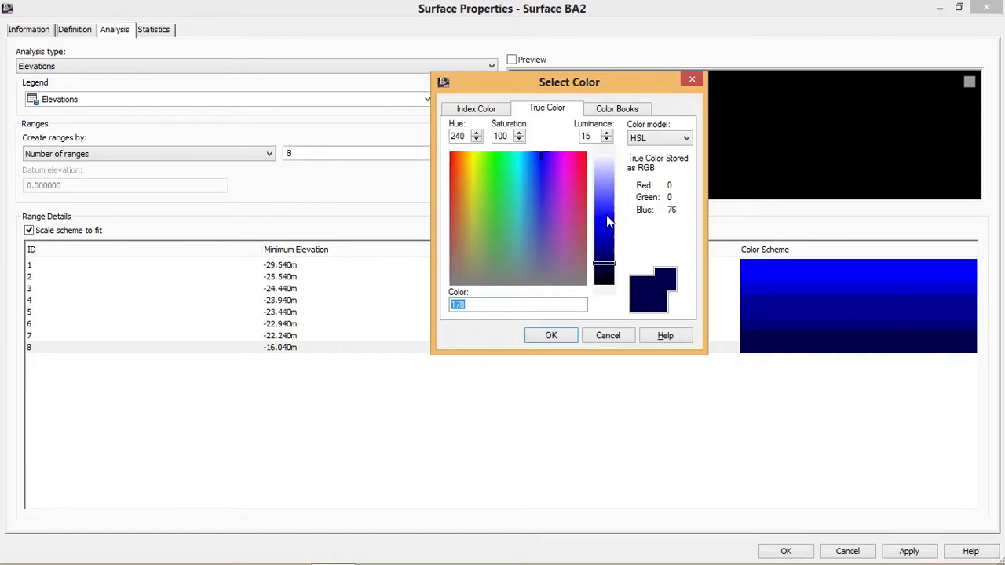
left_click(465, 109)
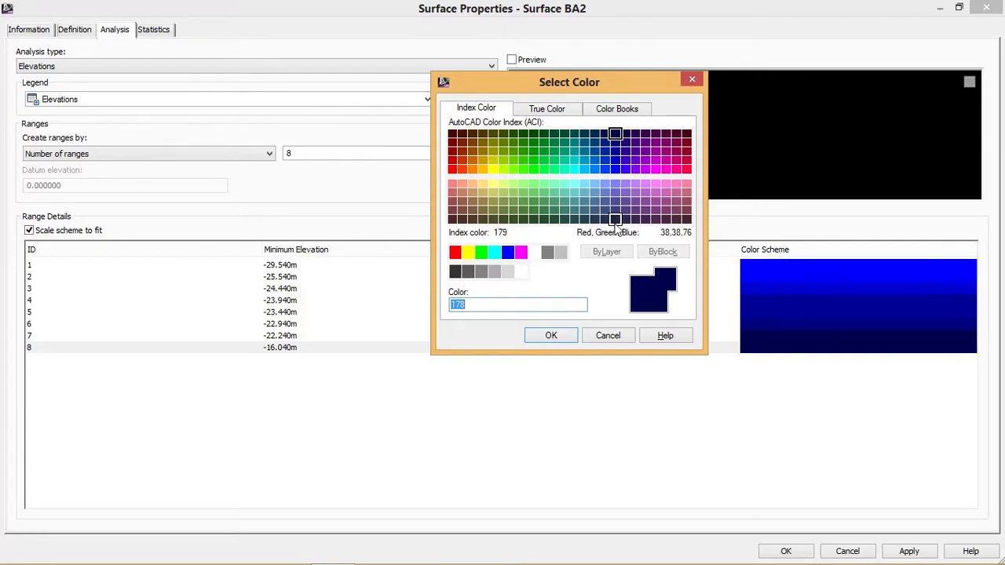
left_click(694, 80)
left_click(74, 31)
left_click(33, 30)
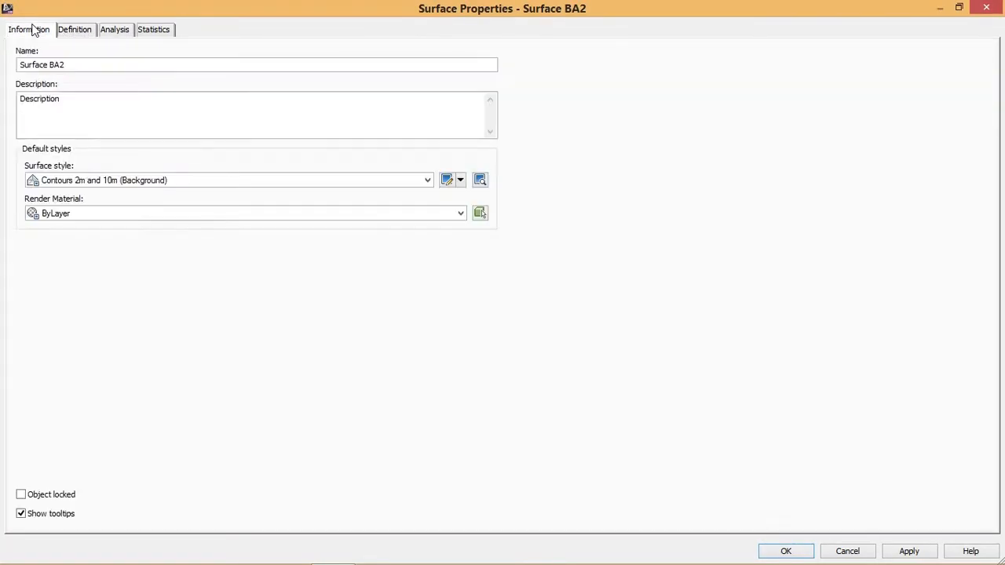
left_click(154, 31)
left_click(115, 30)
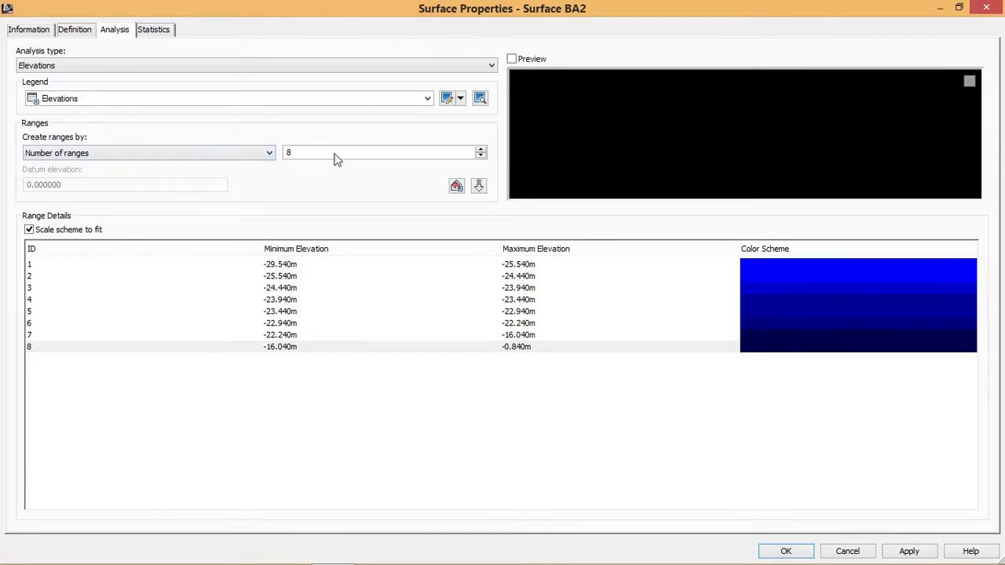
- Change the color scheme of elevation range 8 to the light blue true color 138,138,255
double_click(810, 351)
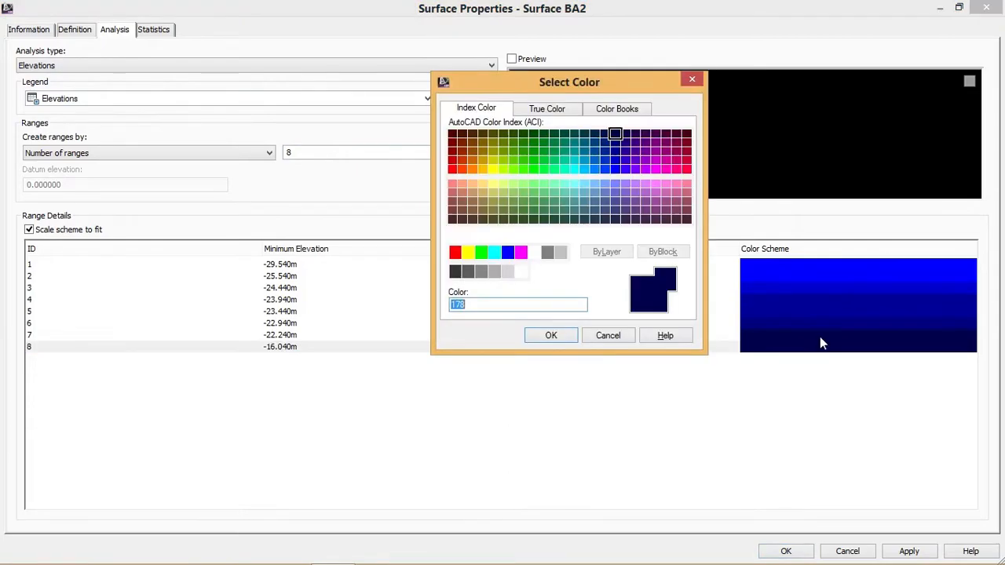
left_click(547, 110)
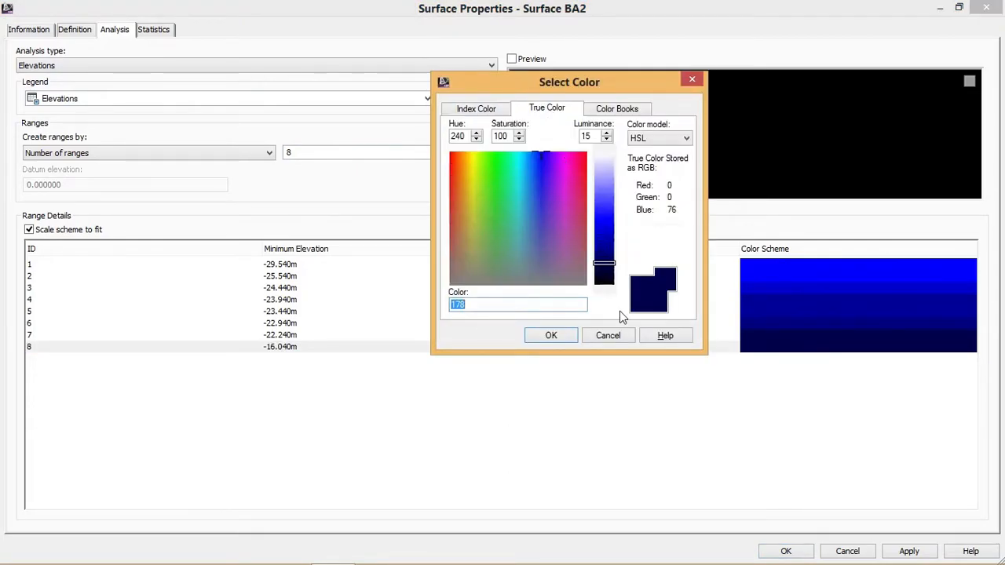
left_click(604, 187)
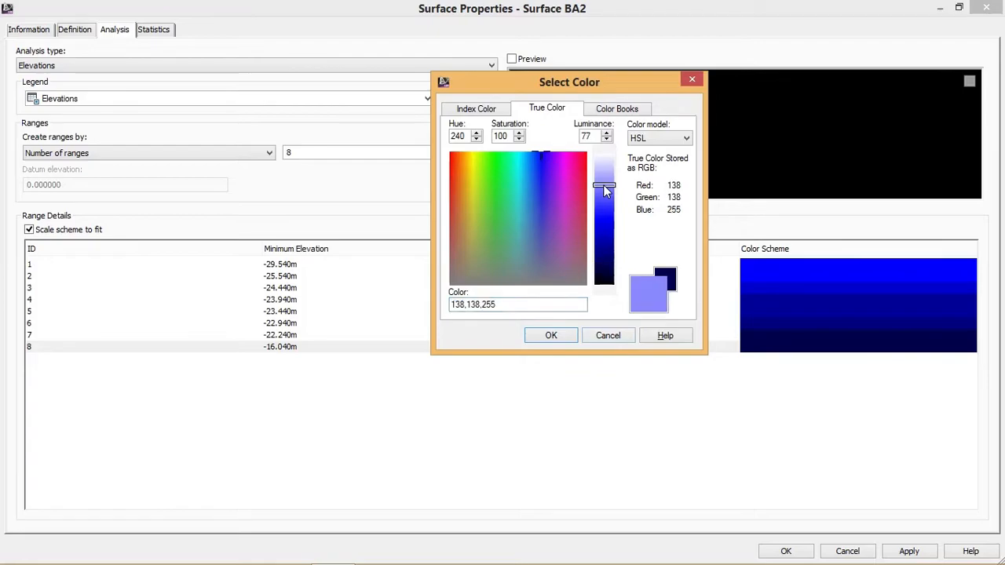
left_click(552, 335)
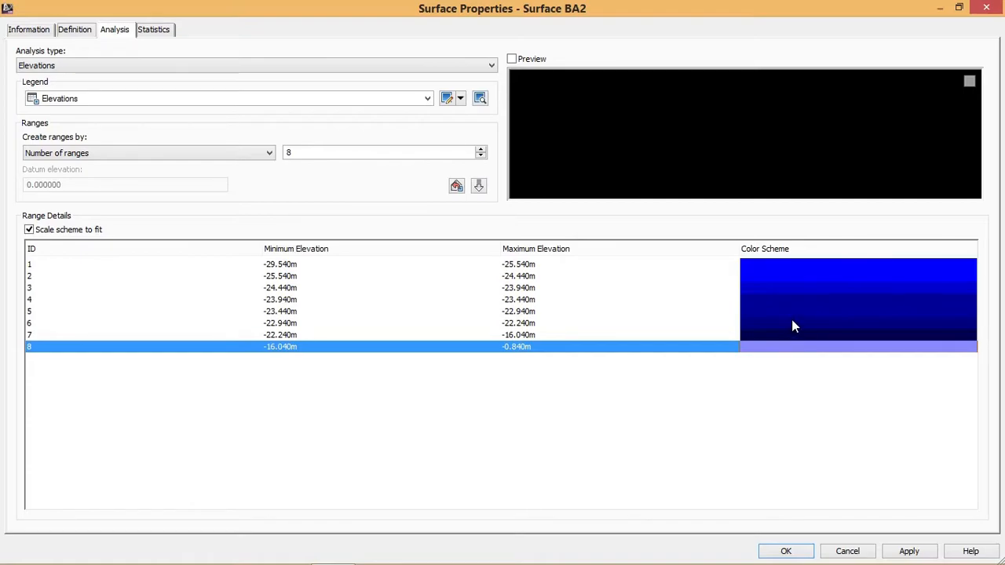
- Change the color scheme of elevation range 7 to the true color 41,41,255
left_click(779, 334)
left_click(781, 339)
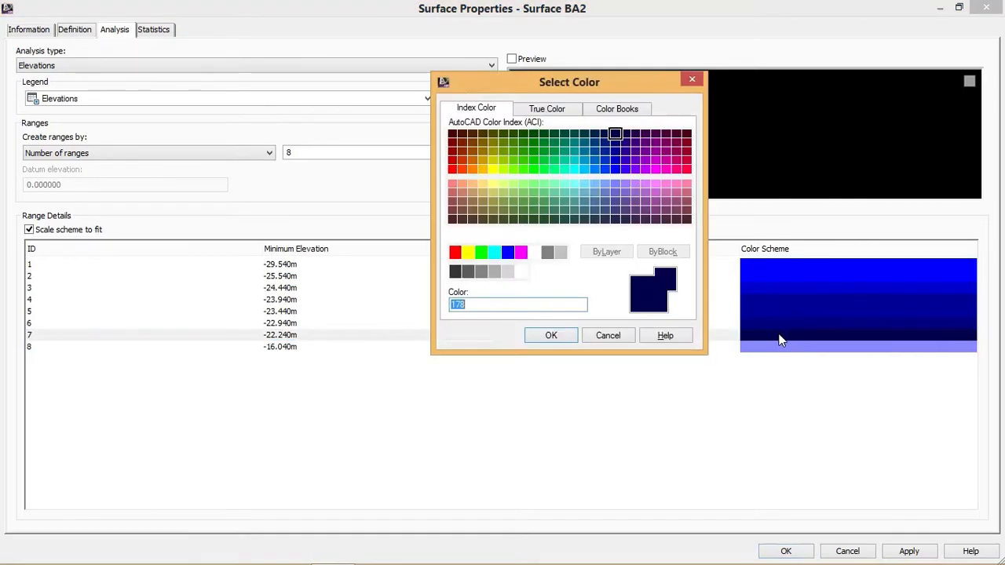
left_click(550, 108)
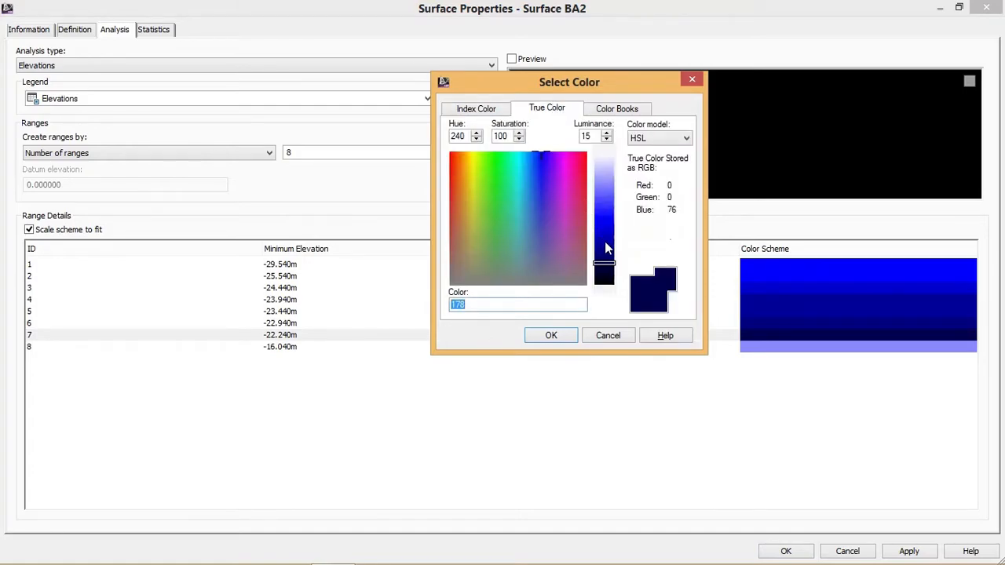
left_click(604, 209)
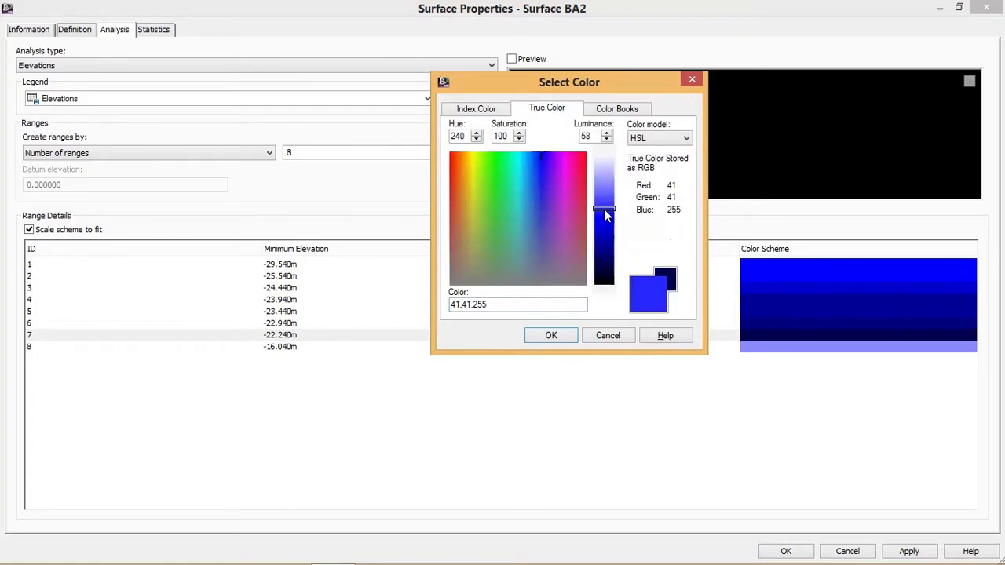
left_click(571, 335)
- Change the color scheme of elevation range 6 to the true color 0,0,250
left_click(756, 324)
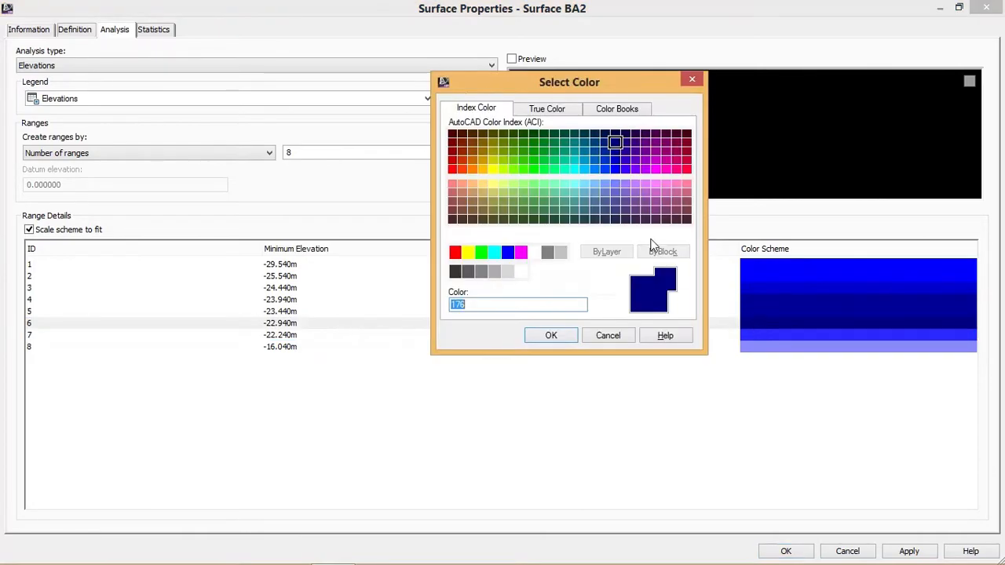
left_click(550, 109)
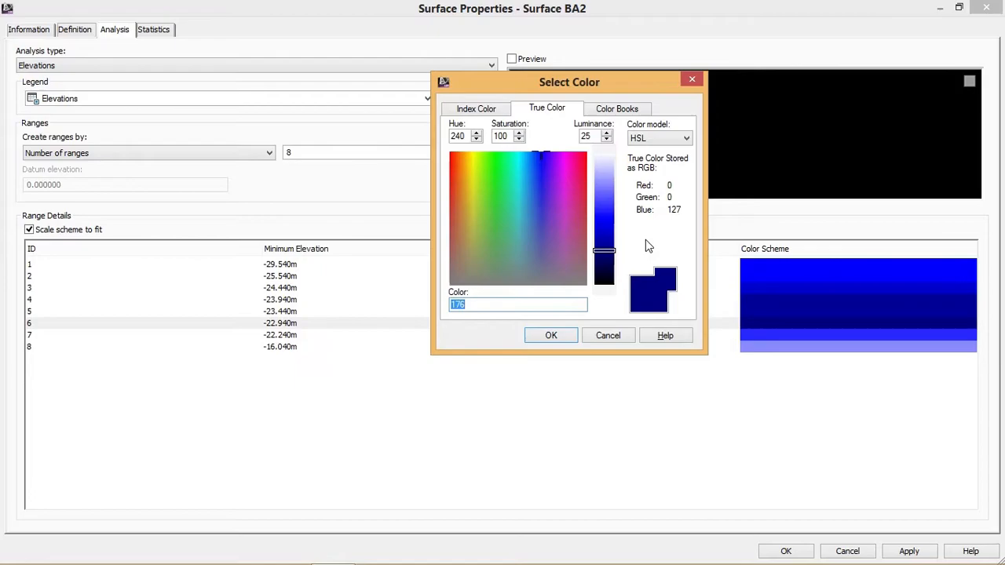
left_click(603, 222)
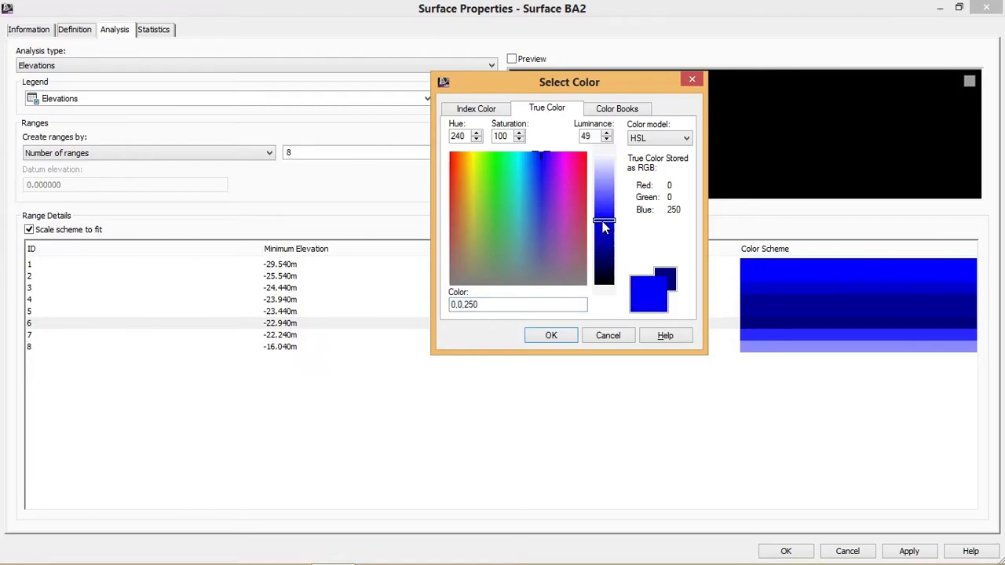
left_click(551, 335)
- Change the color scheme of elevation range 5 to the true color 0,0,224
double_click(745, 312)
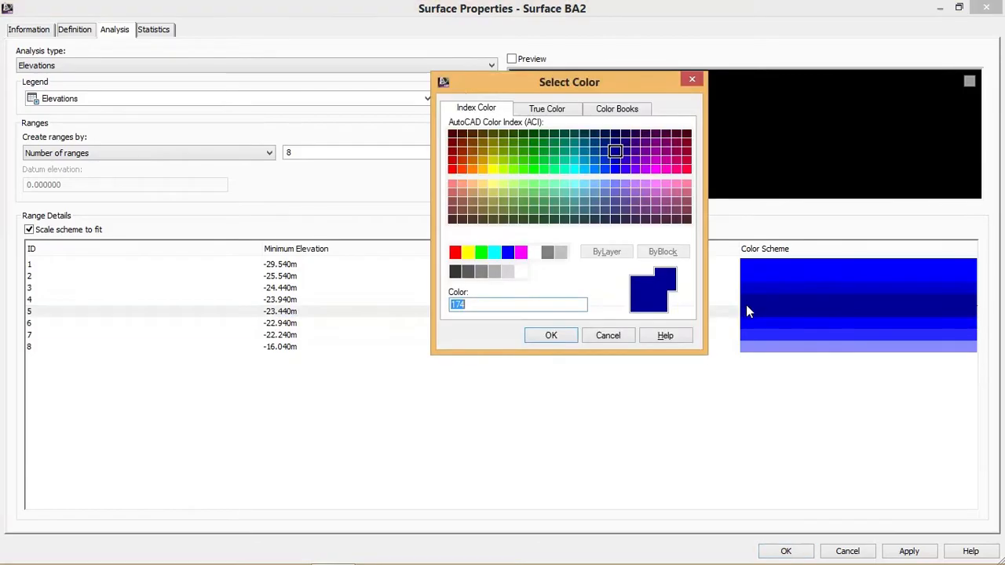
left_click(565, 111)
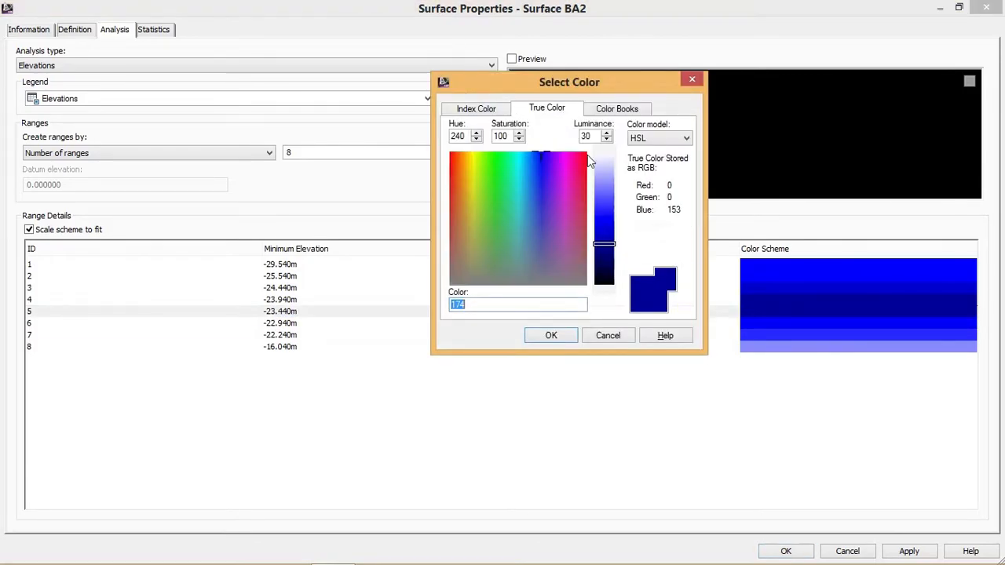
left_click(604, 228)
left_click(603, 232)
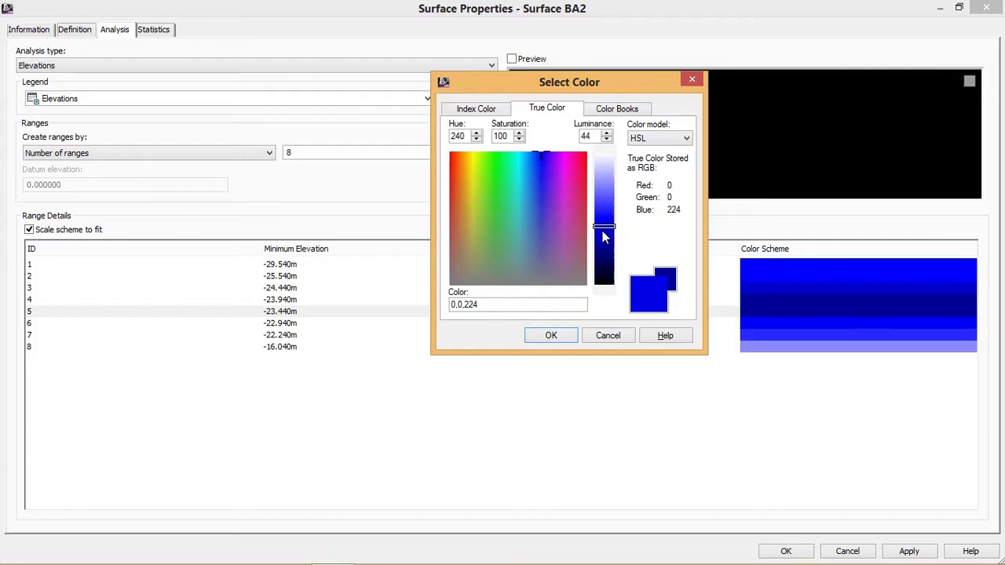
left_click(552, 336)
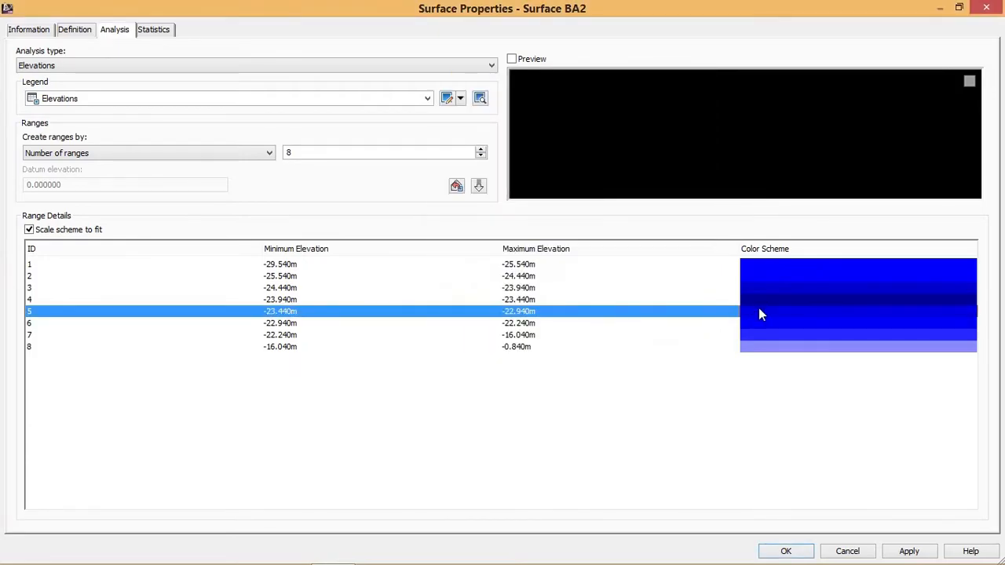
- Darken the color scheme of elevation range 5 to the true color 0,0,184
left_click(758, 311)
left_click(604, 243)
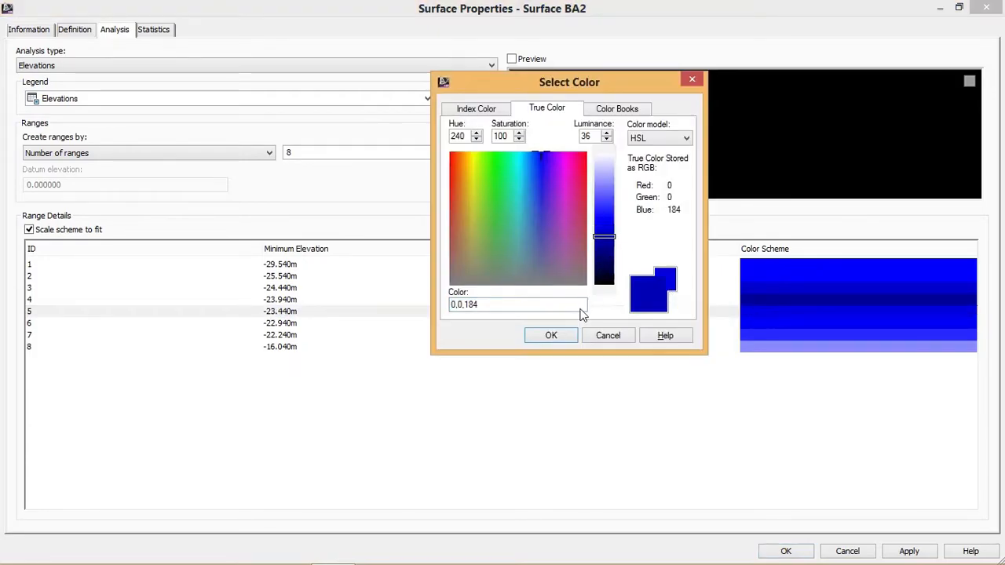
left_click(570, 336)
- Keep elevation range 4 at the true color 0,0,153 and set range 3 to a slightly darker navy blue
left_click(765, 291)
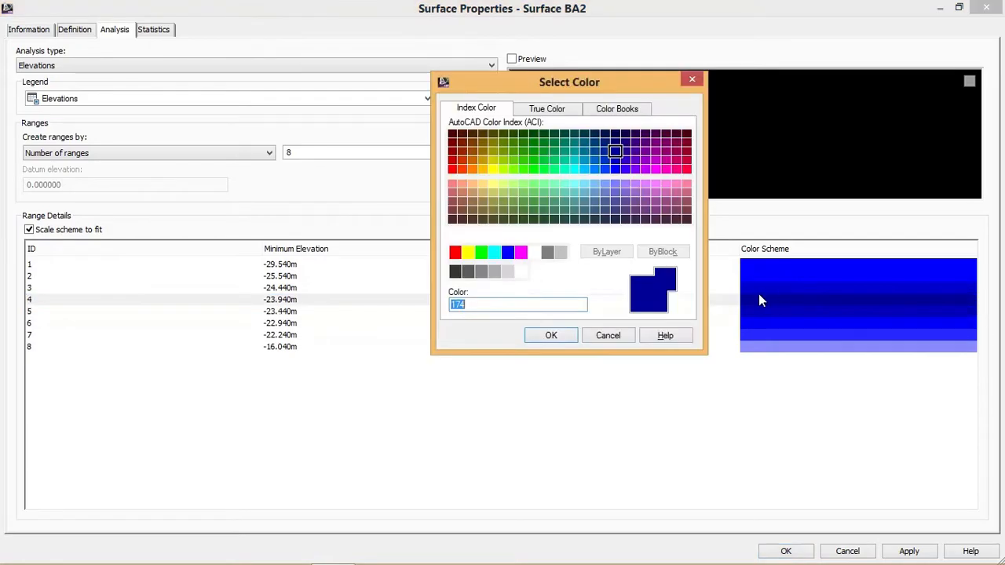
left_click(547, 108)
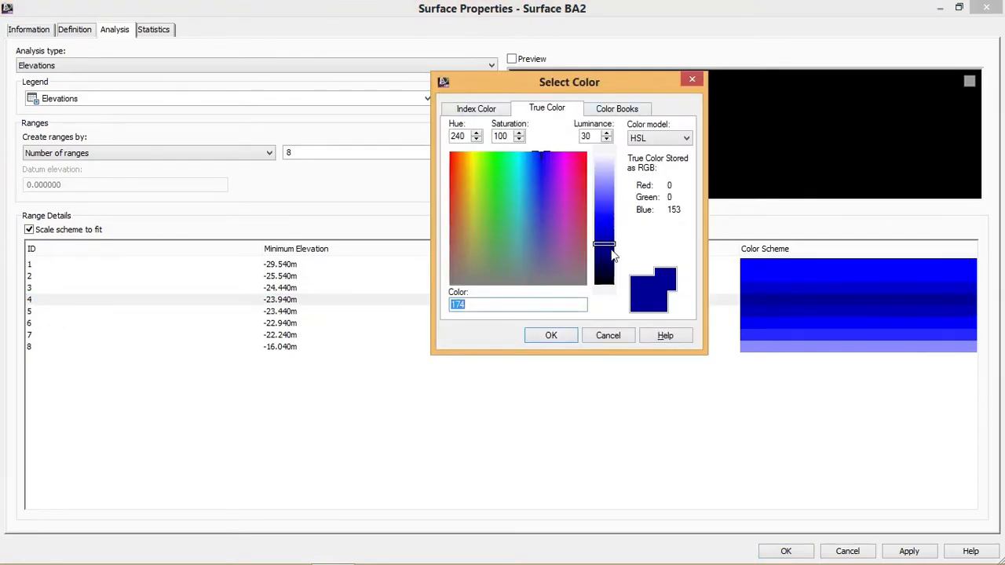
left_click(551, 335)
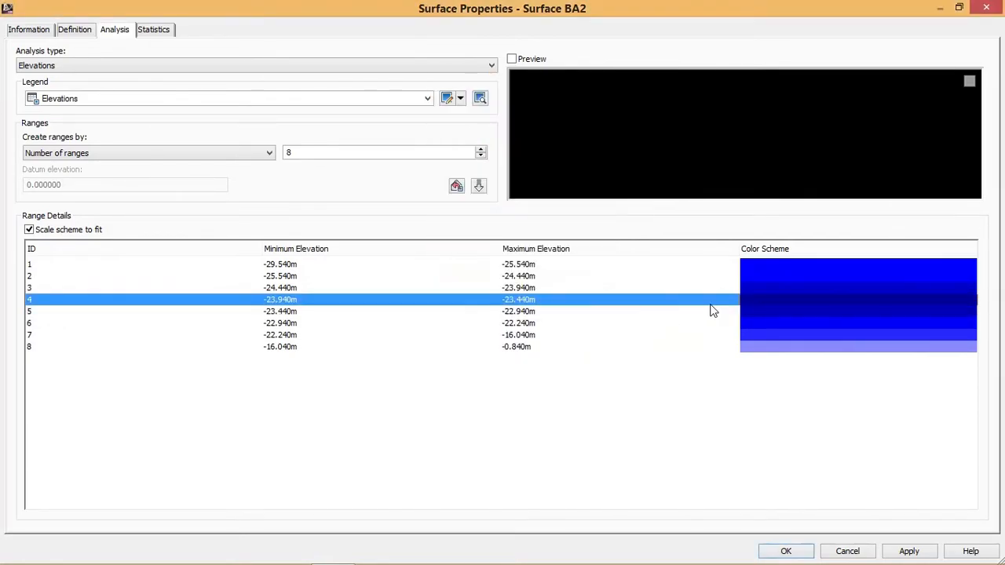
left_click(756, 286)
left_click(546, 108)
left_click_drag(605, 243, 605, 252)
left_click(568, 334)
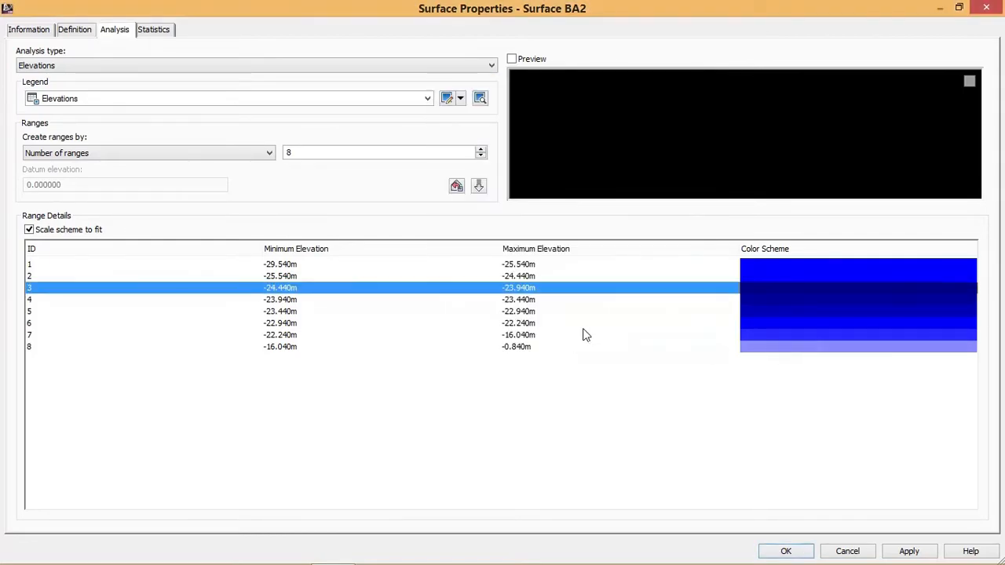
- Change the color scheme of elevation range 2 to the dark blue true color 0,0,102
left_click(756, 276)
left_click(546, 109)
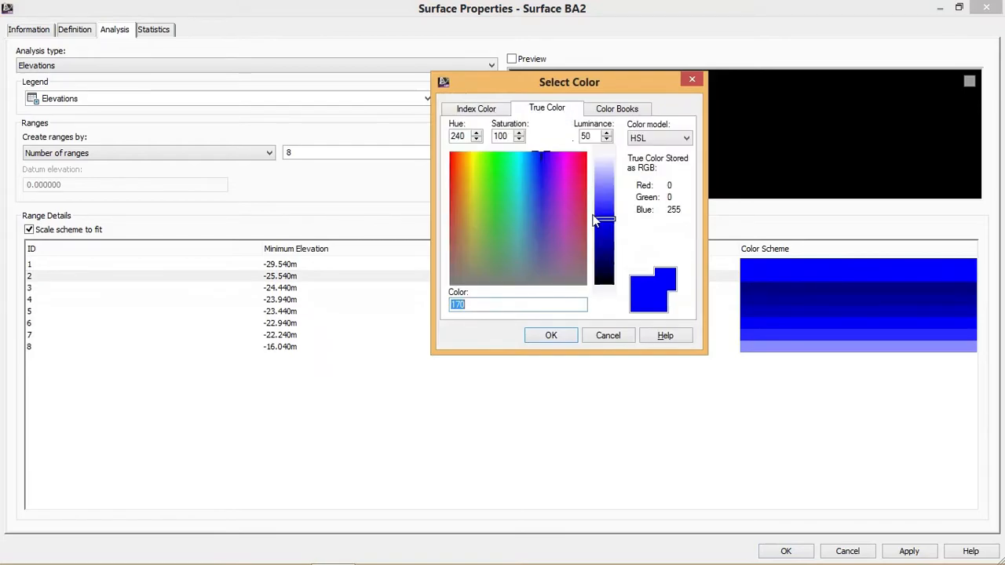
left_click(605, 266)
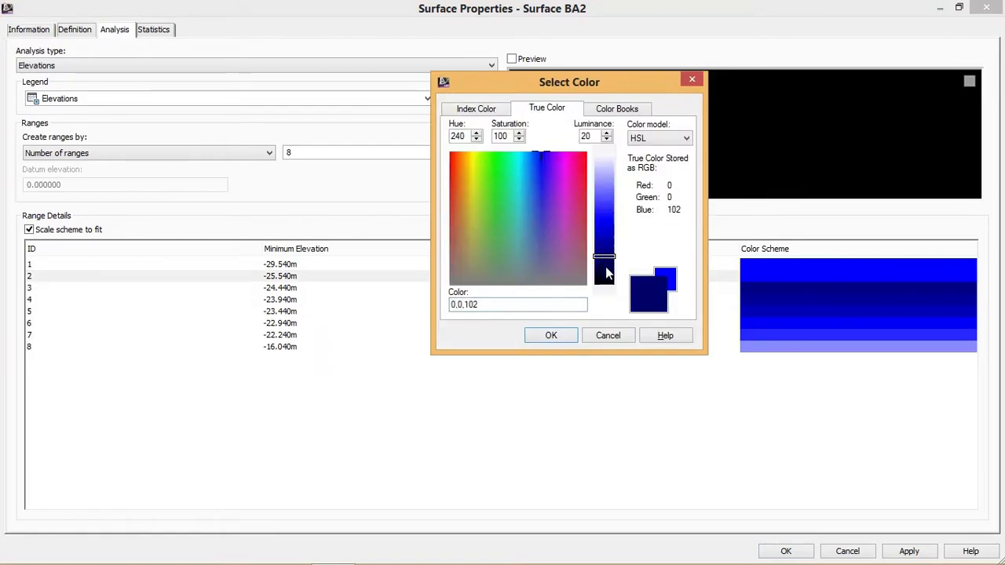
left_click(563, 340)
- Change the color scheme of elevation range 1 to the true color 0,0,56 and apply the analysis changes
left_click(756, 264)
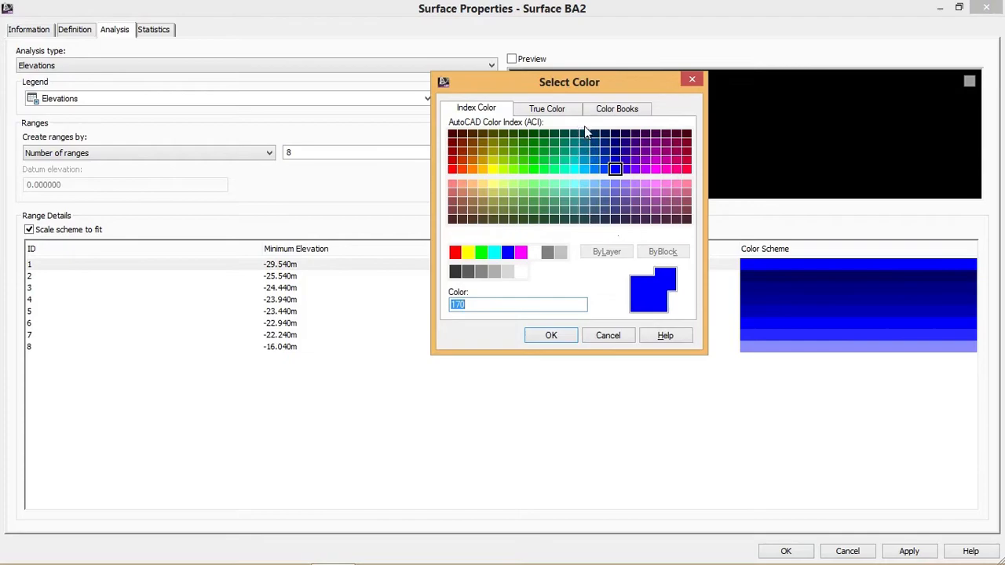
left_click(559, 110)
left_click(605, 271)
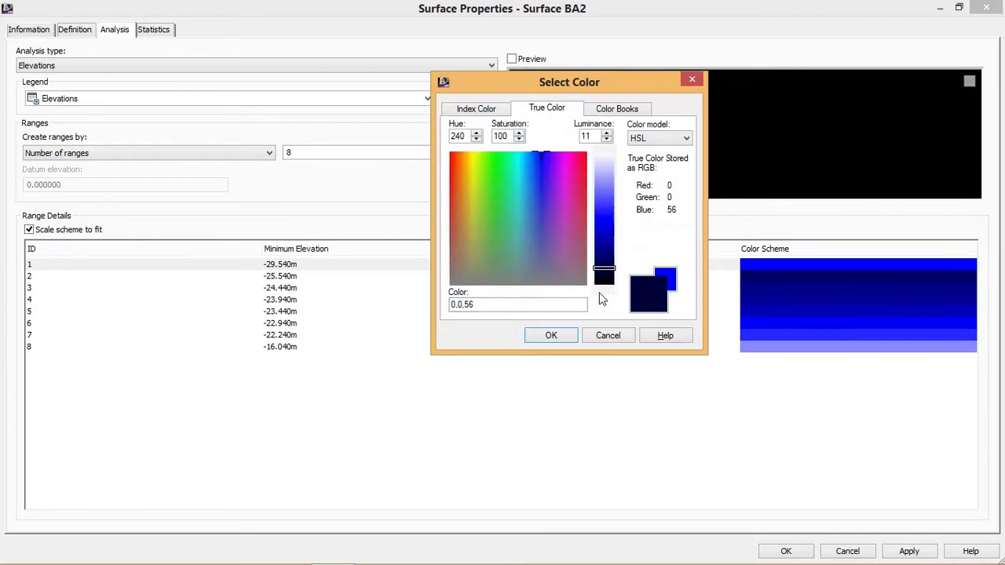
left_click(555, 337)
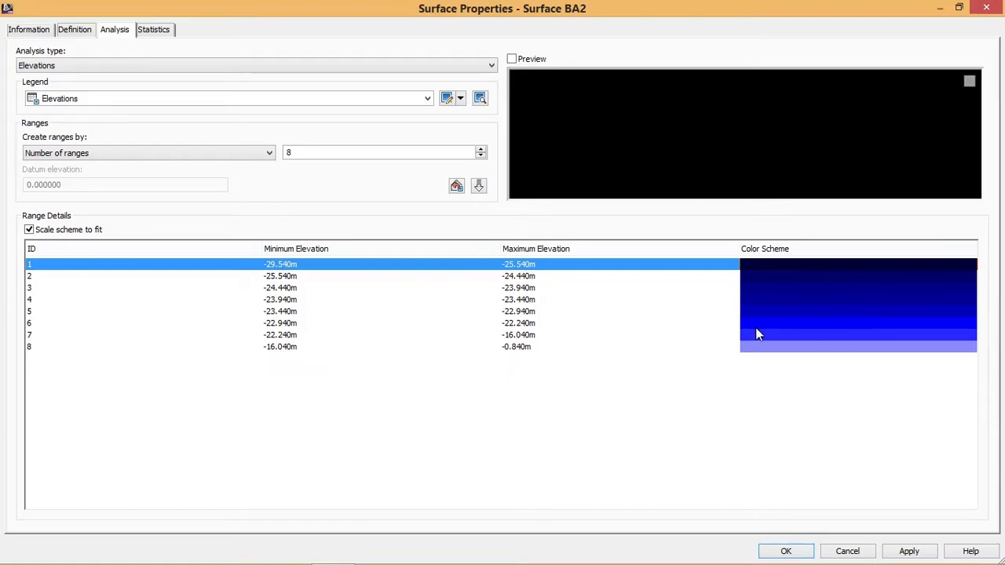
left_click(908, 552)
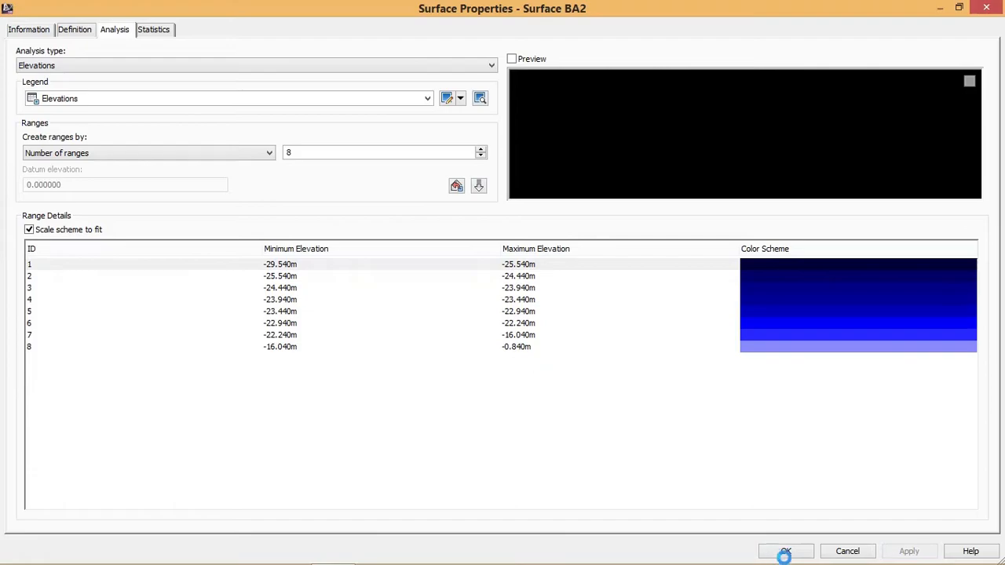
- Set the surface style of Surface BA2 to Elevation Banding 10m Interval (2D) and accept the surface properties
left_click(74, 32)
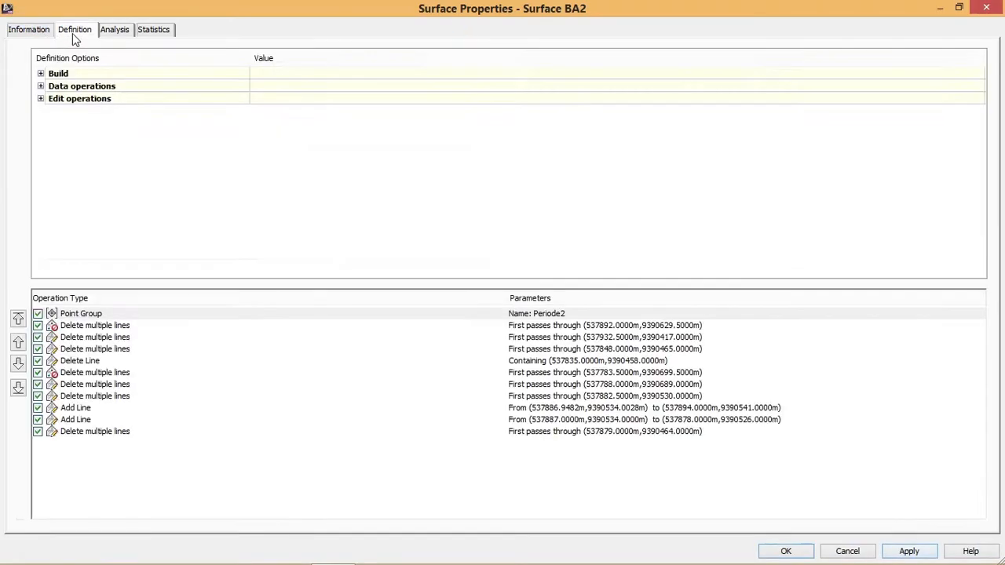
left_click(28, 32)
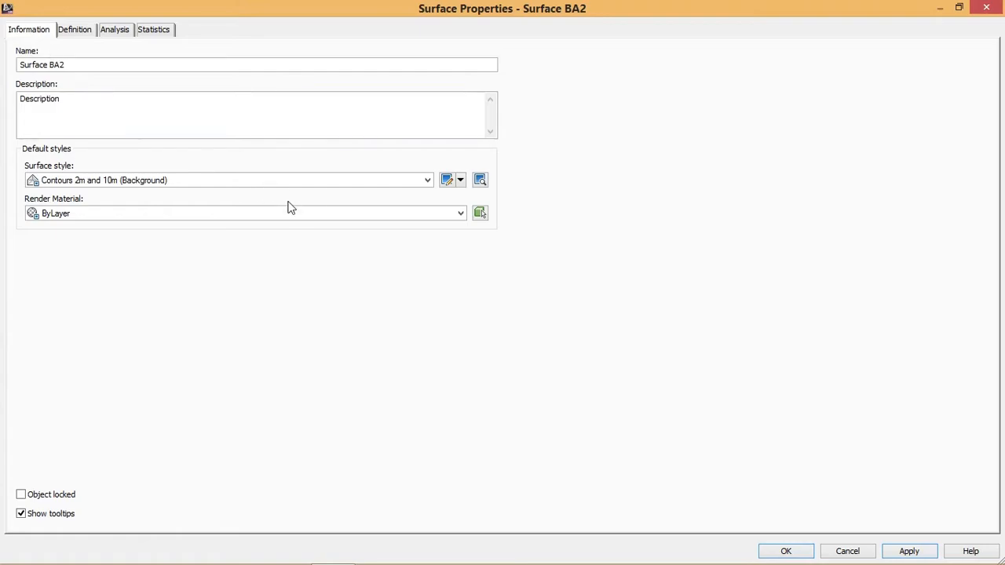
left_click(427, 183)
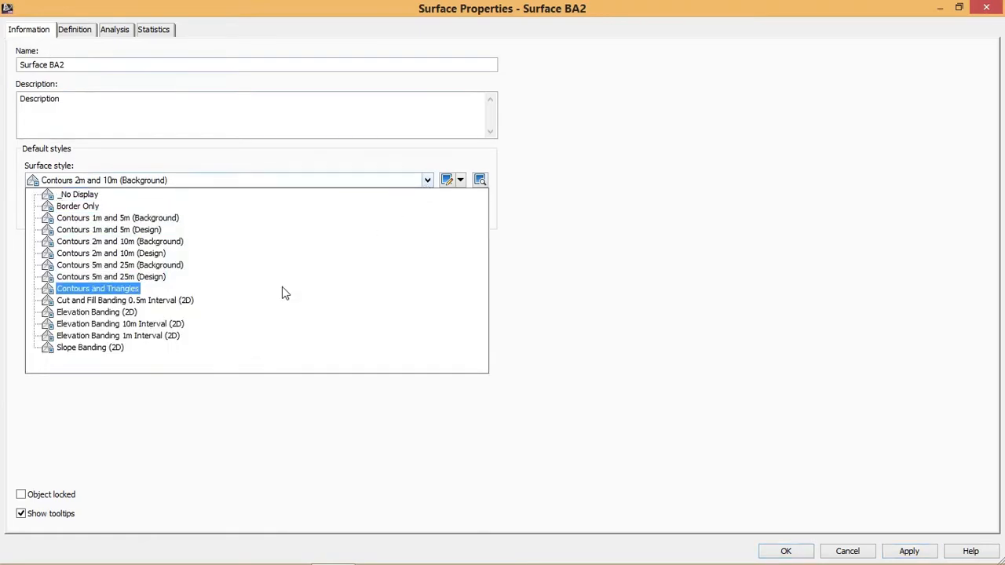
left_click(143, 327)
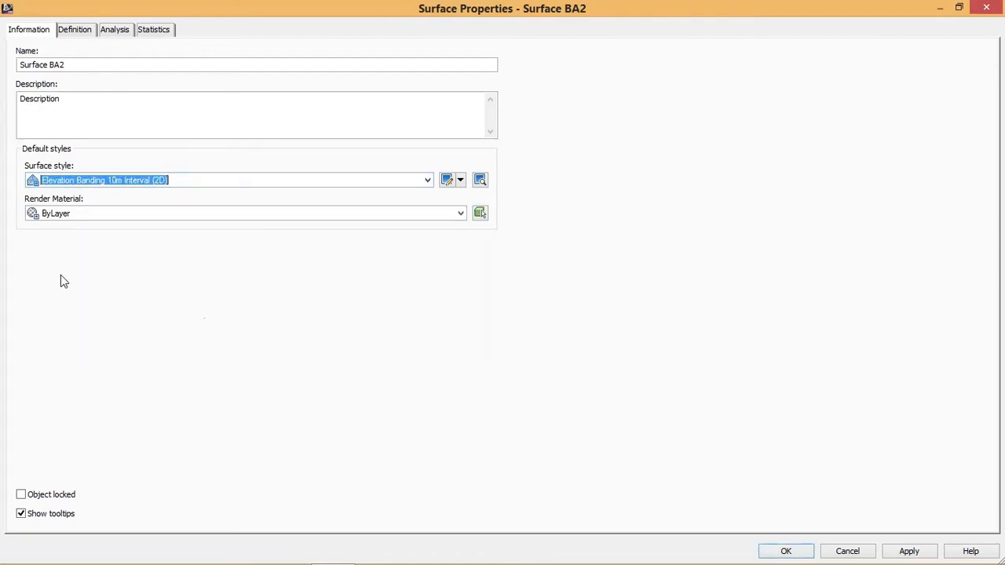
left_click(787, 552)
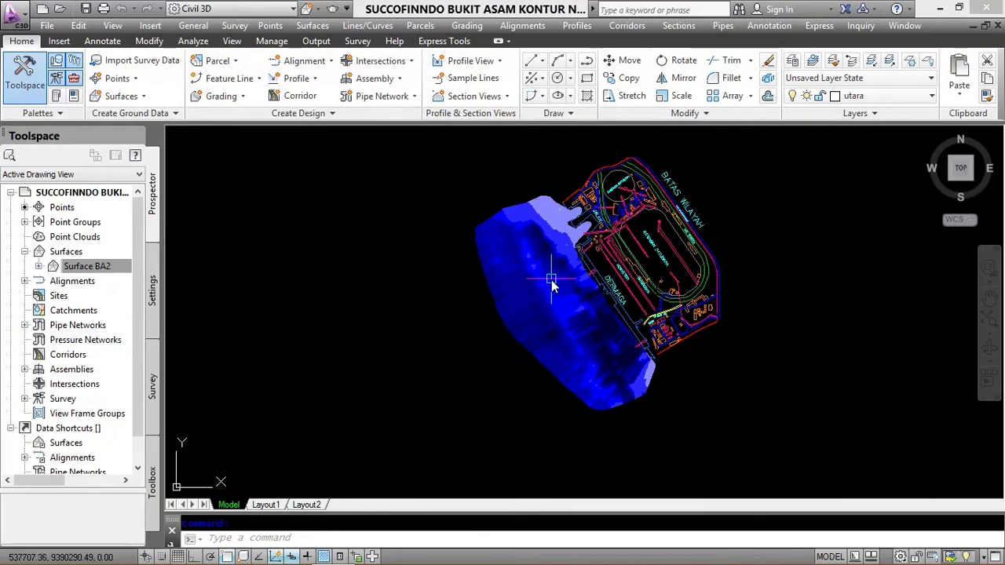
- Examine the blue elevation bands of Surface BA2 in the drawing, including the area near the jetty and its elevation tooltip
scroll(552, 276, "up", 4)
scroll(553, 278, "down", 2)
scroll(588, 307, "up", 5)
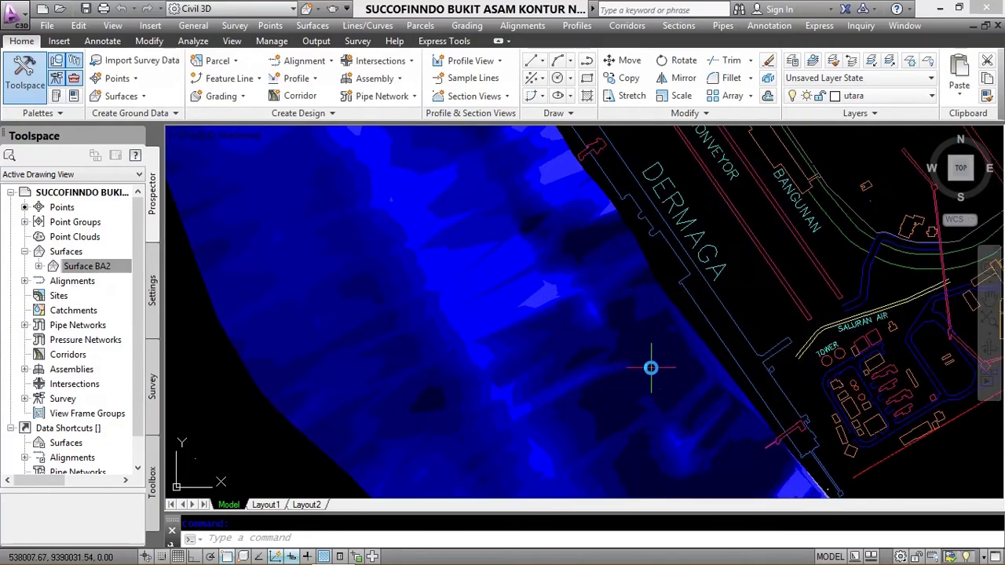
mouse_move(651, 367)
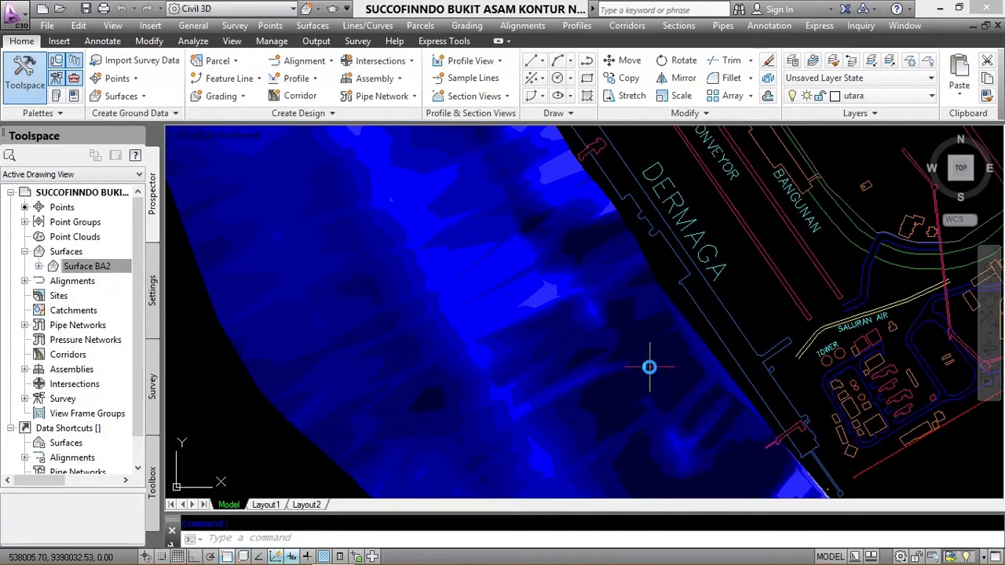
scroll(645, 369, "down", 2)
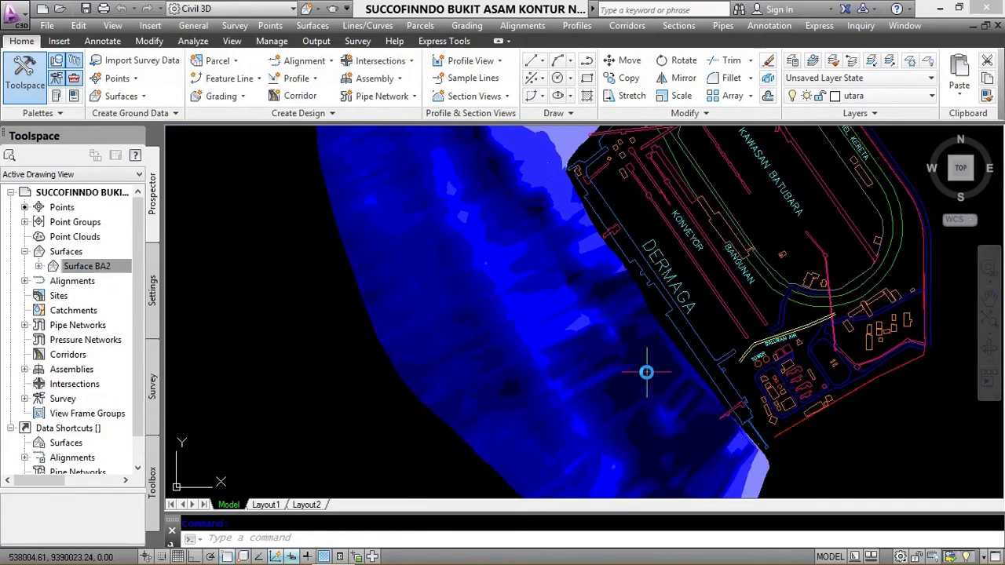
middle_click_drag(545, 274, 568, 419)
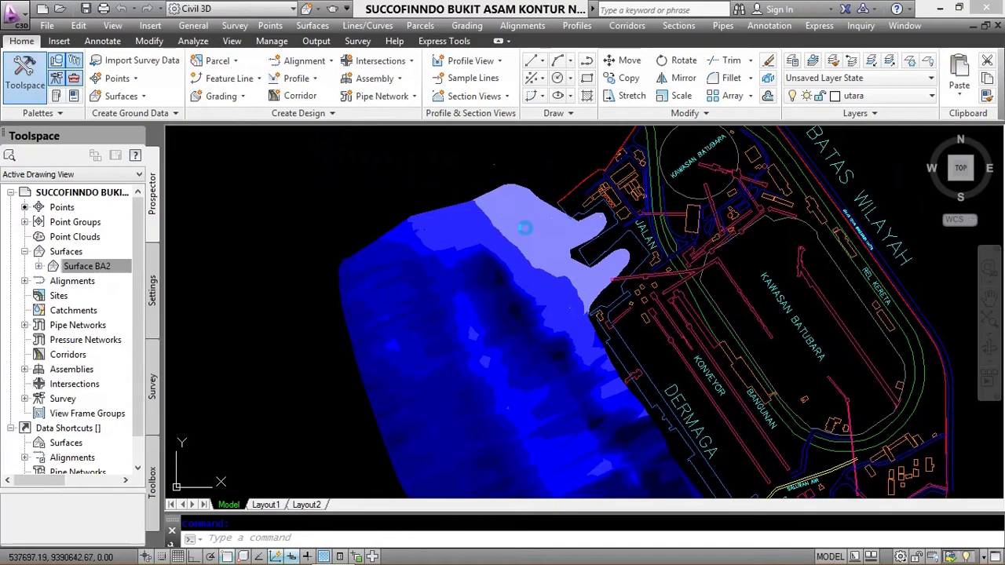
scroll(503, 224, "up", 5)
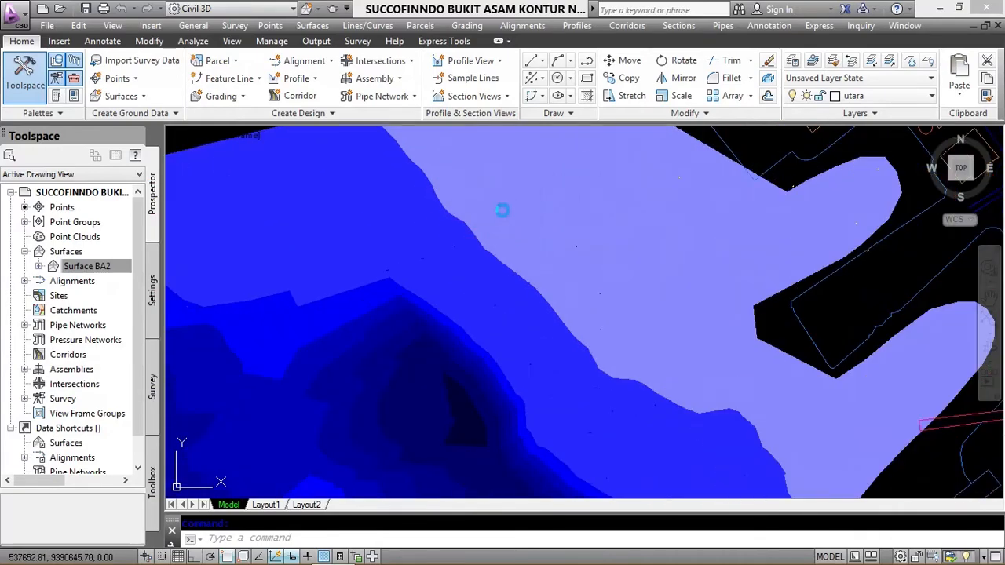
scroll(526, 226, "down", 4)
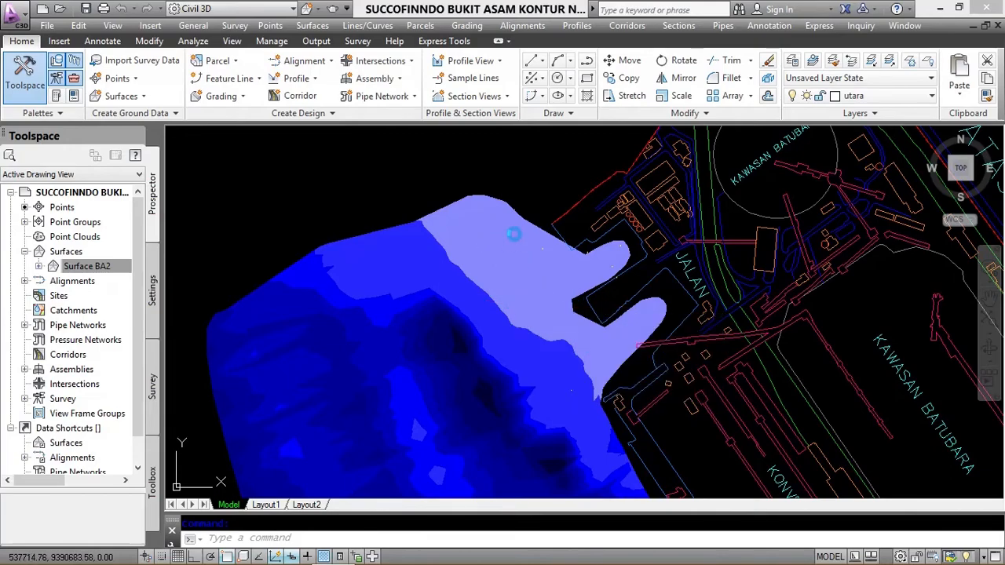
mouse_move(514, 247)
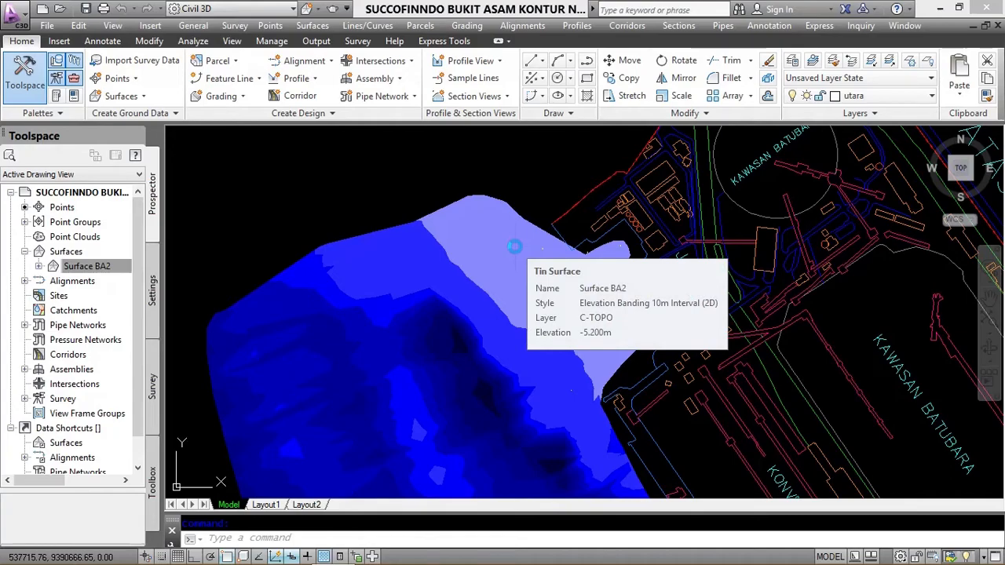
scroll(531, 307, "down", 5)
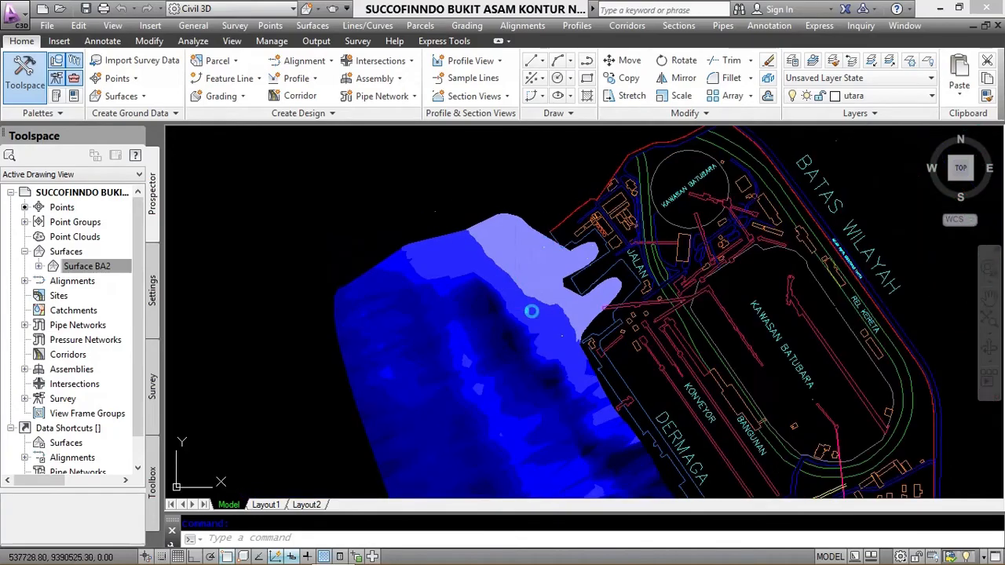
scroll(619, 283, "down", 3)
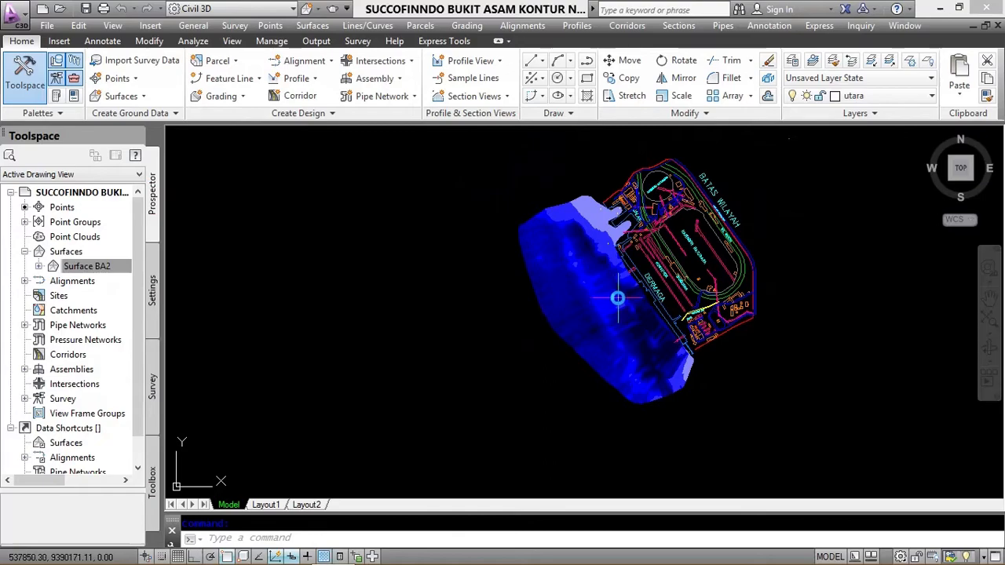
- Add a dynamic Elevations legend table for Surface BA2, placing it in the empty area northeast of the site plan
left_click(567, 297)
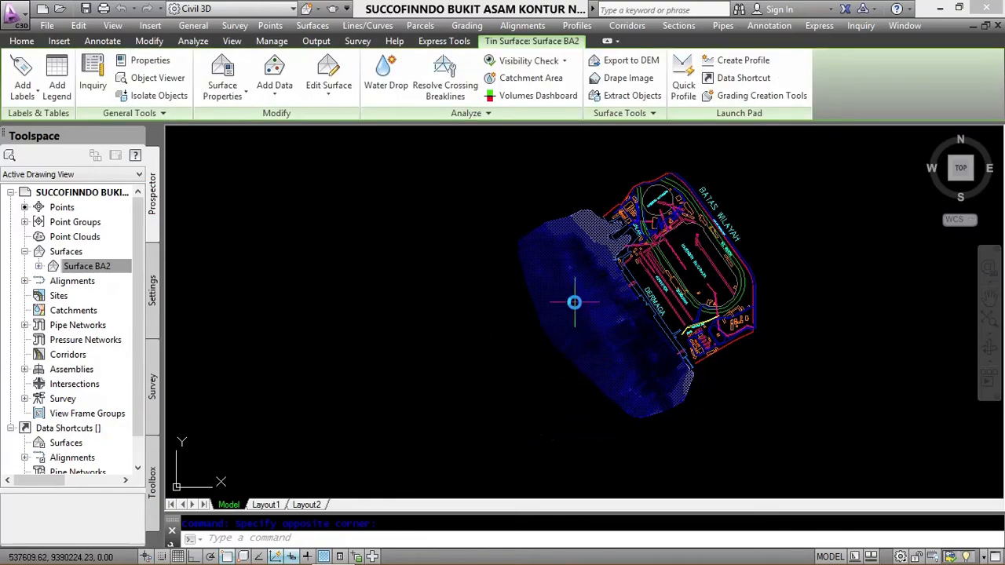
left_click(63, 93)
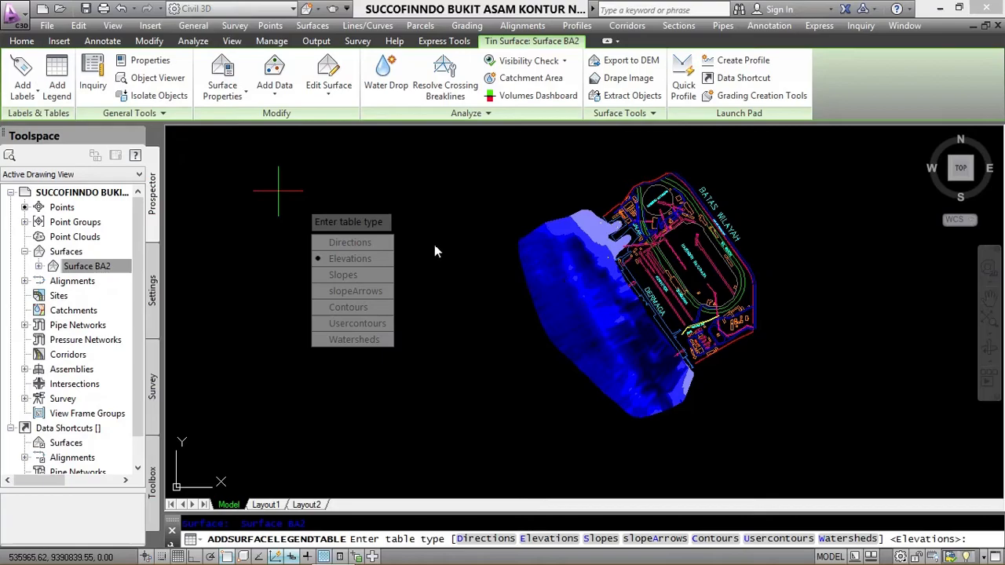
left_click(369, 259)
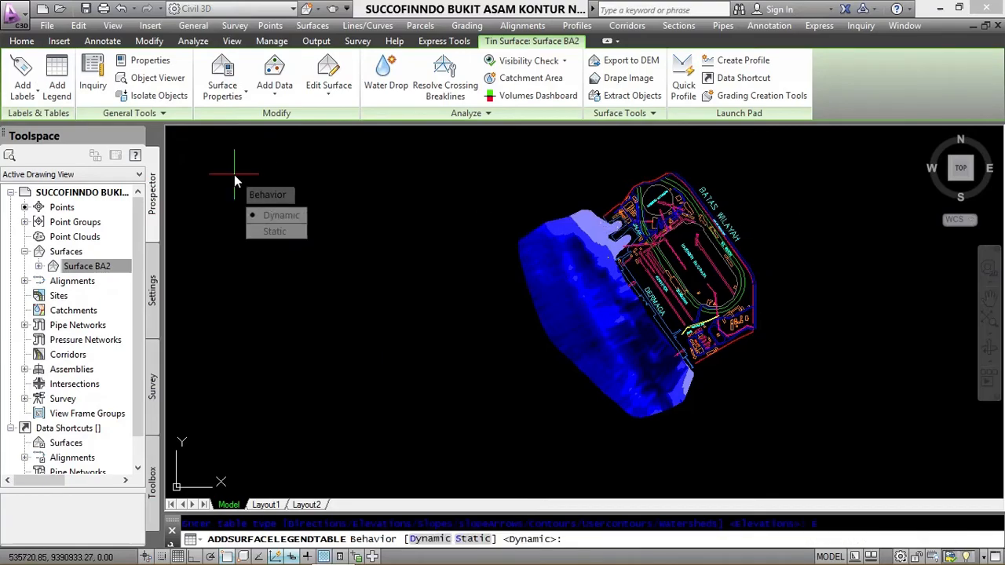
left_click(265, 213)
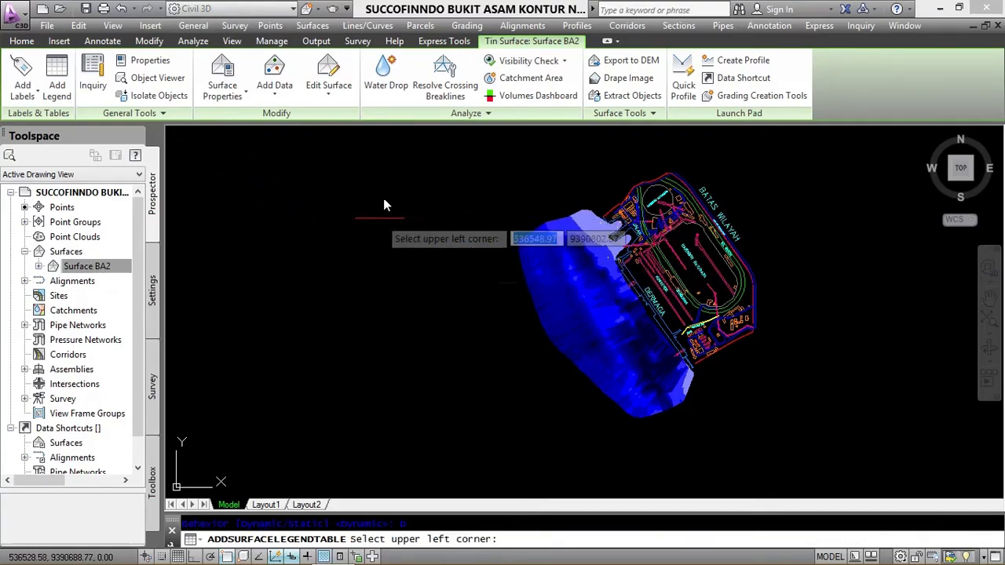
middle_click_drag(744, 292, 566, 299)
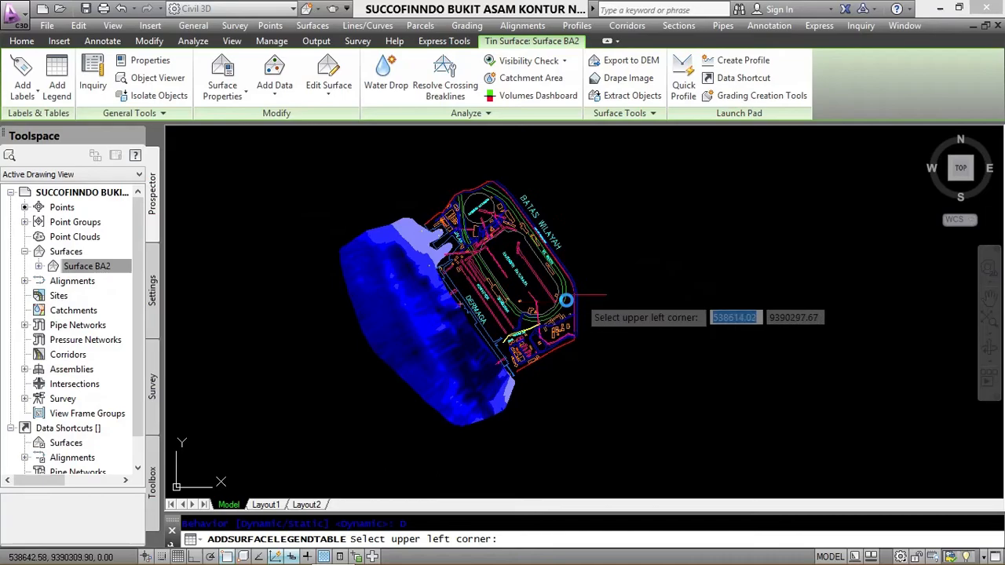
left_click(624, 214)
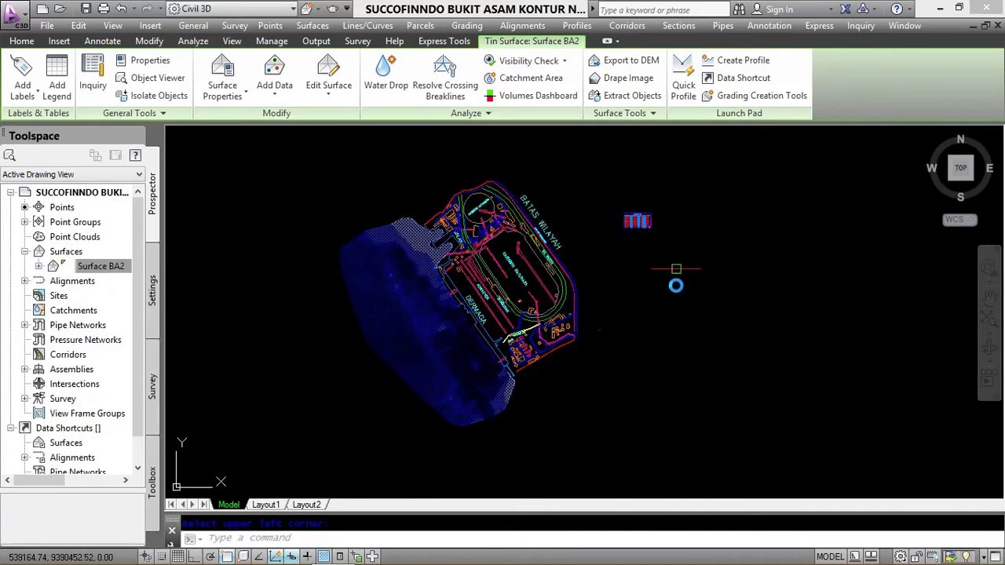
- Examine the elevation ranges, areas and colors listed in the Elevations Table
scroll(633, 230, "up", 4)
key("Escape")
scroll(589, 212, "up", 5)
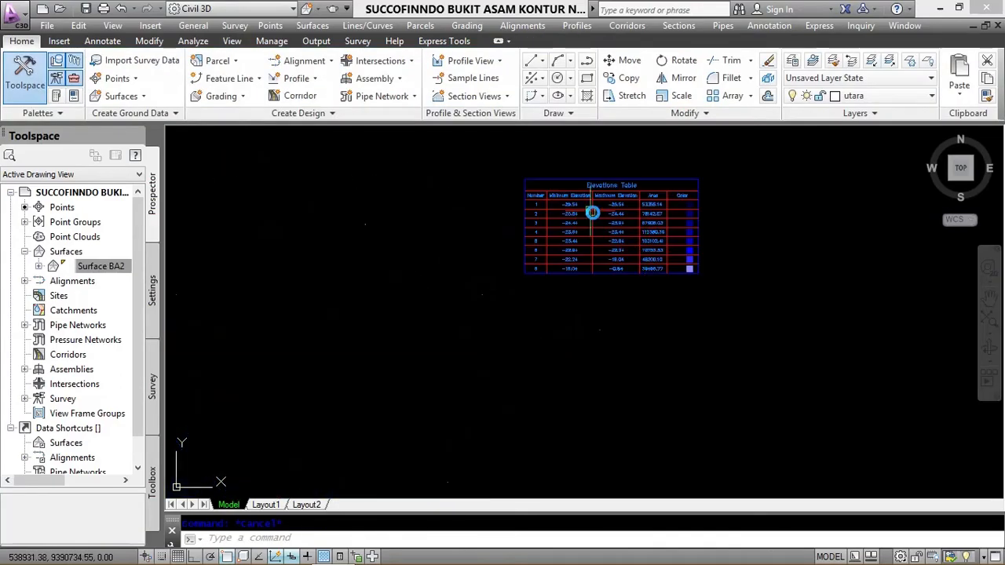
left_click(488, 180)
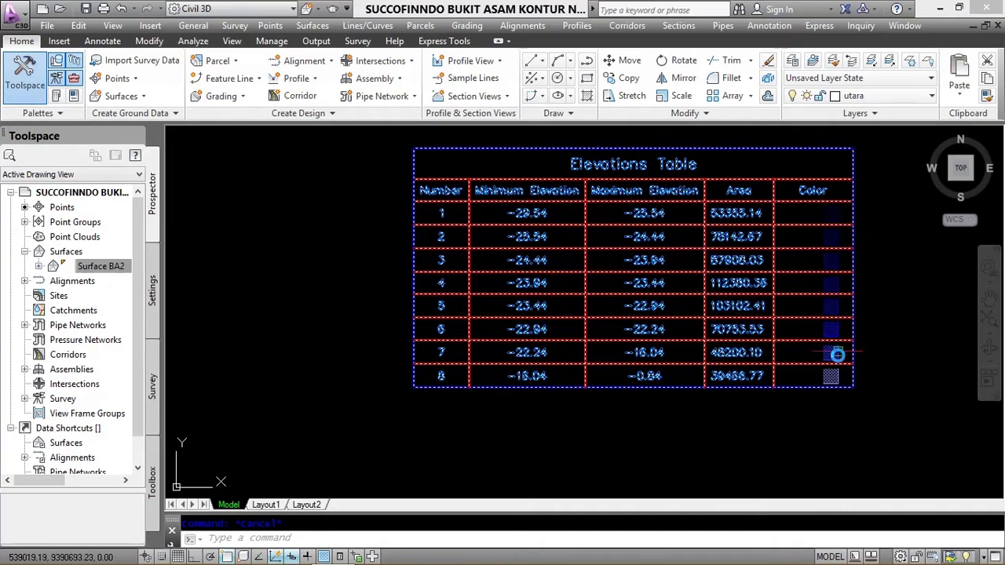
scroll(813, 386, "up", 2)
scroll(661, 366, "down", 6)
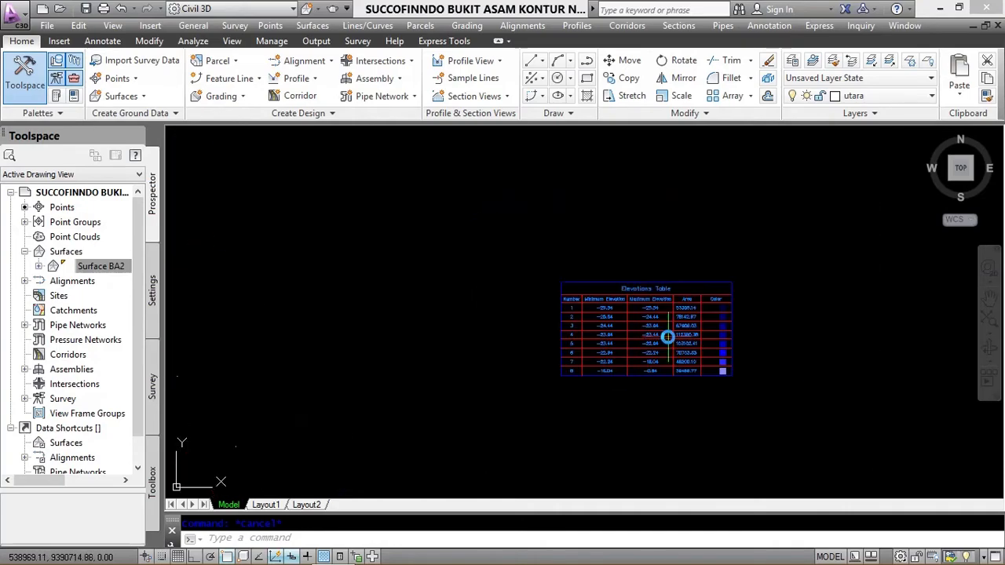
- Enlarge the Elevations Table and move it beside the northeast boundary of the site plan
scroll(655, 322, "down", 2)
scroll(648, 316, "down", 4)
scroll(653, 337, "up", 4)
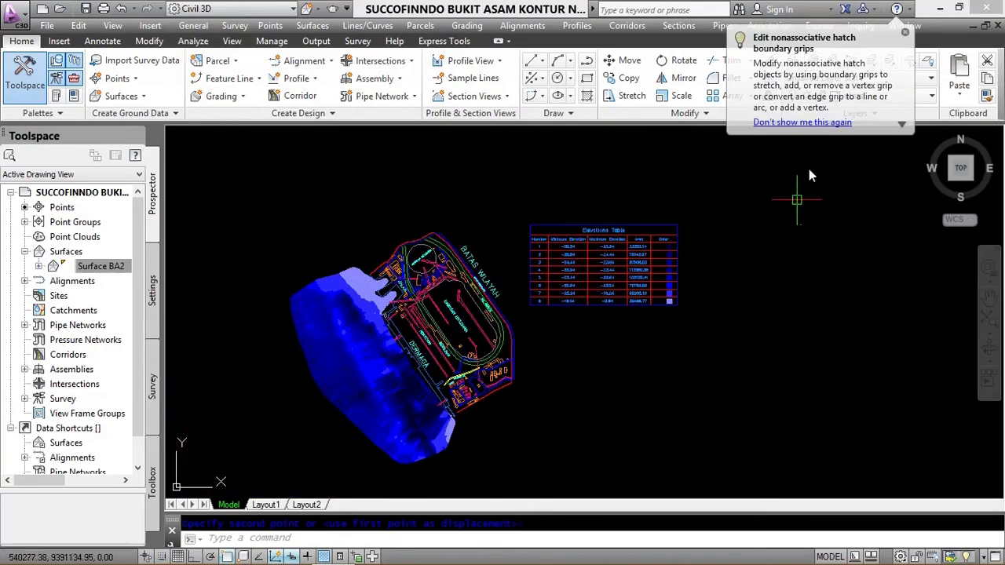
left_click(905, 37)
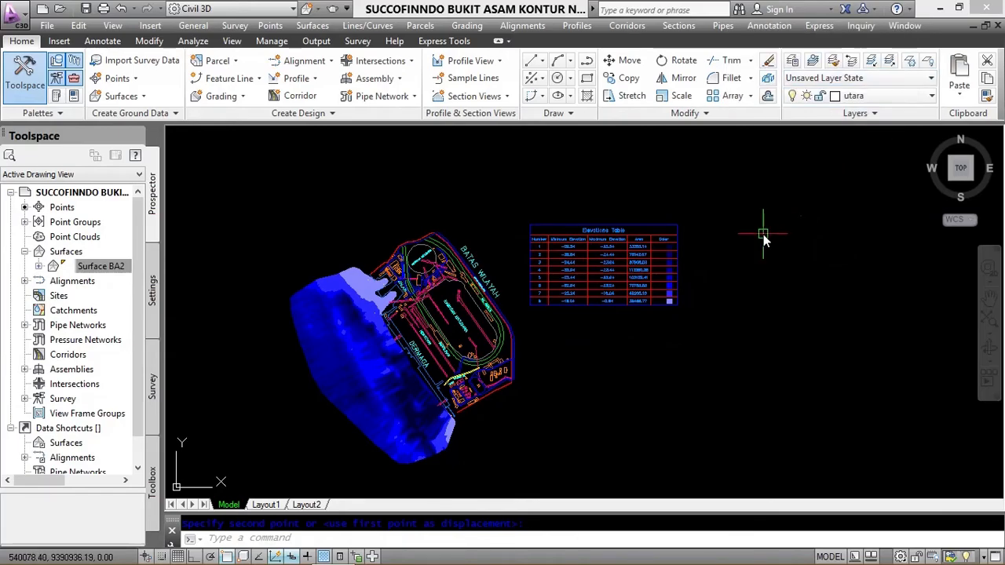
middle_click_drag(495, 307, 607, 299)
mouse_move(579, 345)
middle_mouse_down()
mouse_move(637, 320)
mouse_move(621, 334)
mouse_move(627, 325)
middle_mouse_up()
middle_click_drag(702, 325, 682, 333)
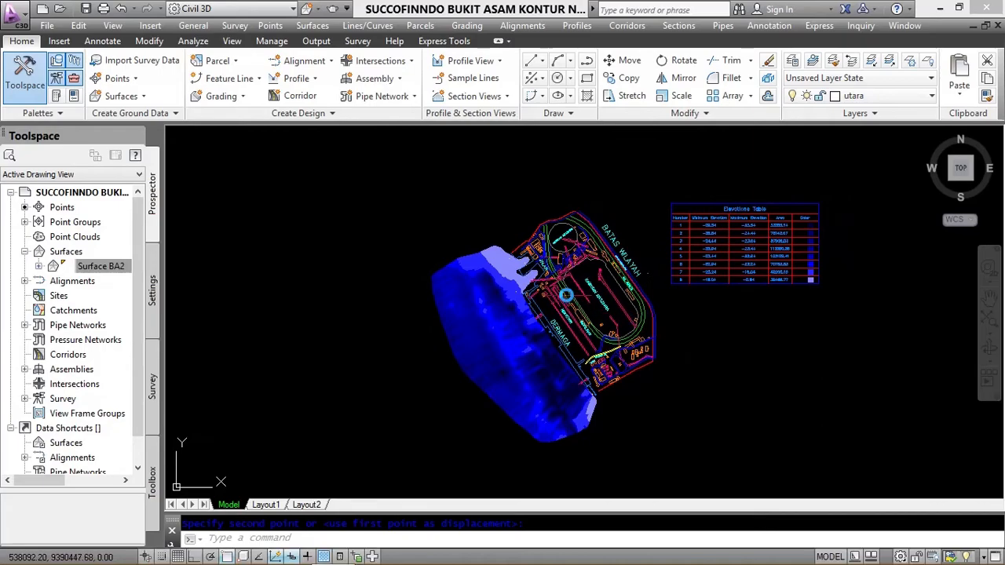